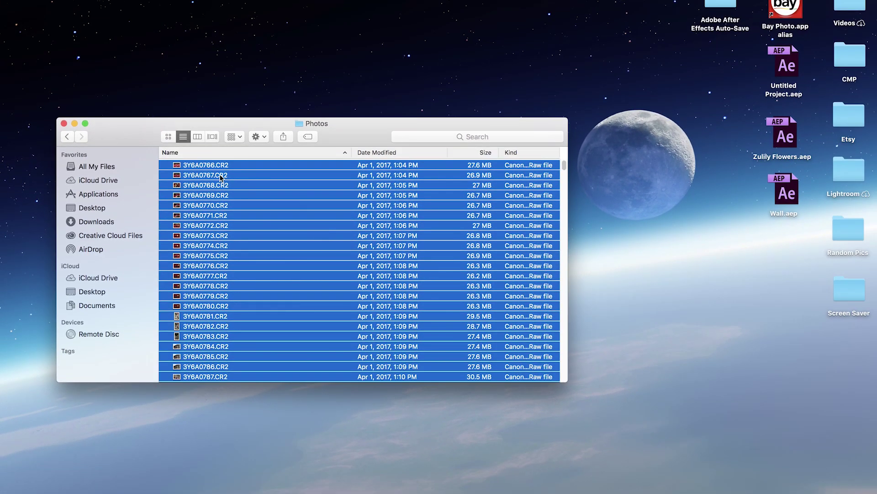
Bring the selected CR2 photos from the Photos folder into Lightroom's import window and set the import method to Copy.
left_click_drag(220, 178, 514, 484)
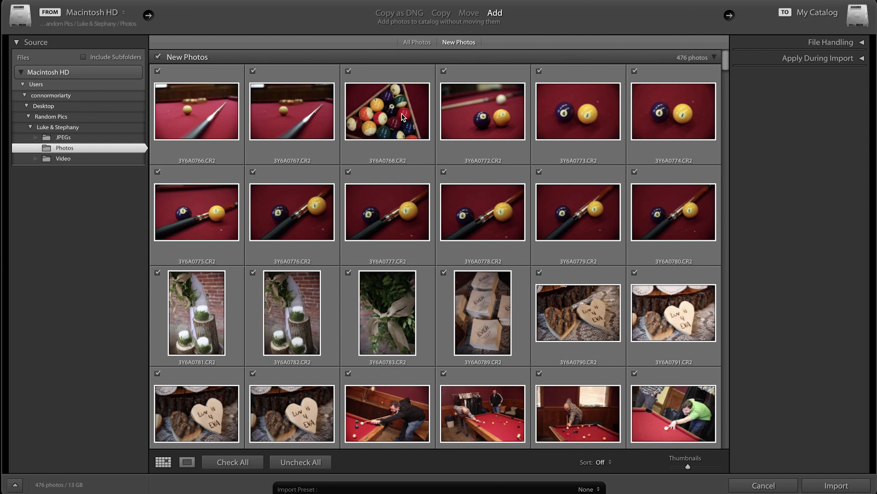
scroll(390, 168, "down", 3)
scroll(390, 171, "down", 3)
scroll(383, 167, "up", 8)
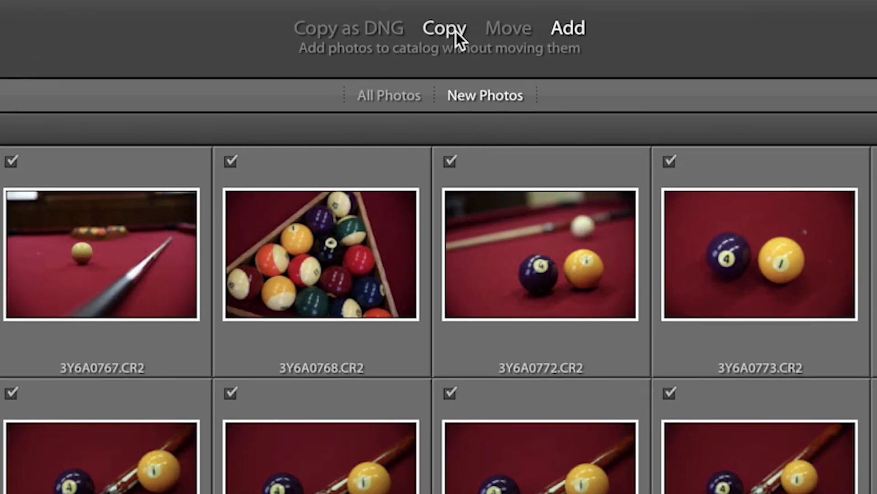
left_click(456, 30)
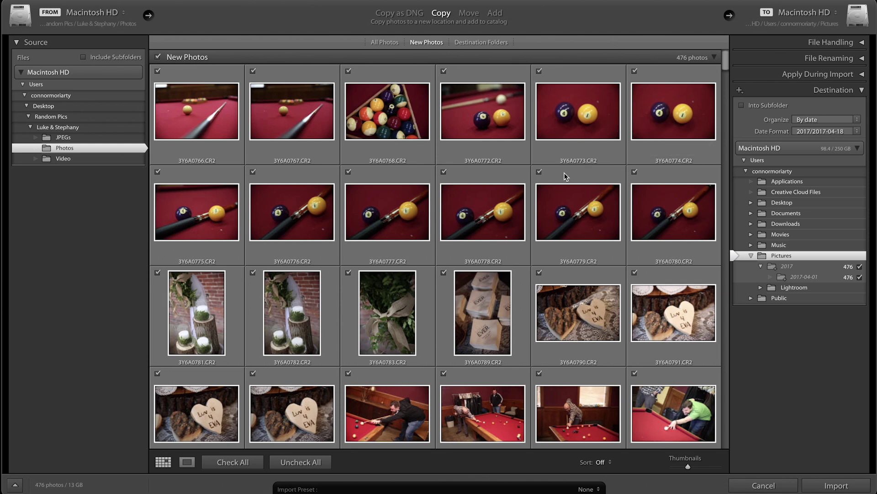
Exclude all new photos from the import and include them all again.
scroll(503, 161, "down", 1)
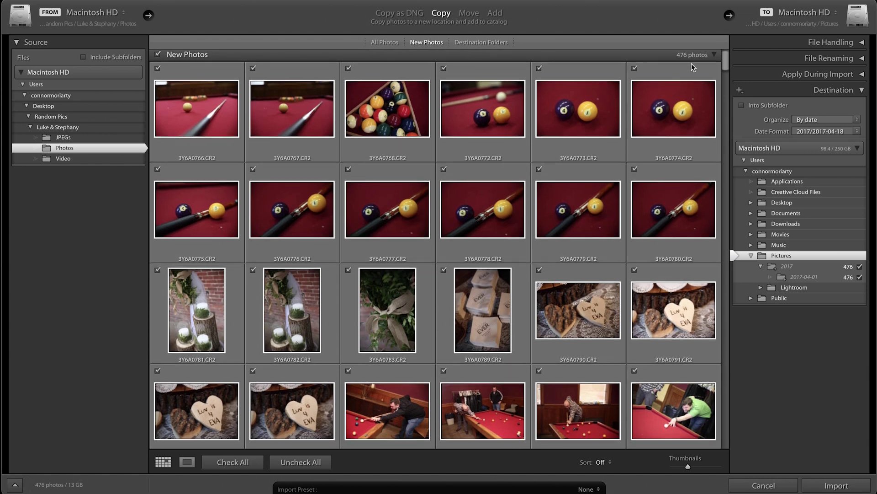
mouse_move(722, 63)
left_mouse_down()
mouse_move(722, 163)
mouse_move(728, 64)
left_mouse_up()
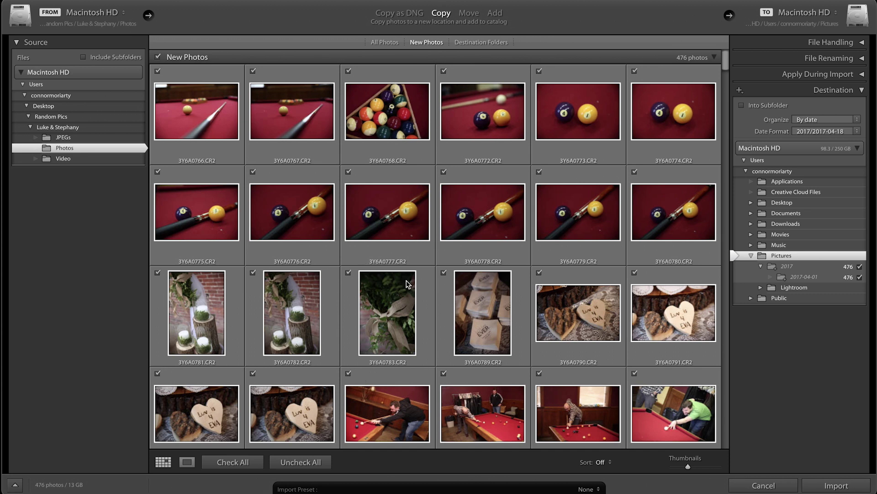
left_click(158, 56)
left_click(158, 57)
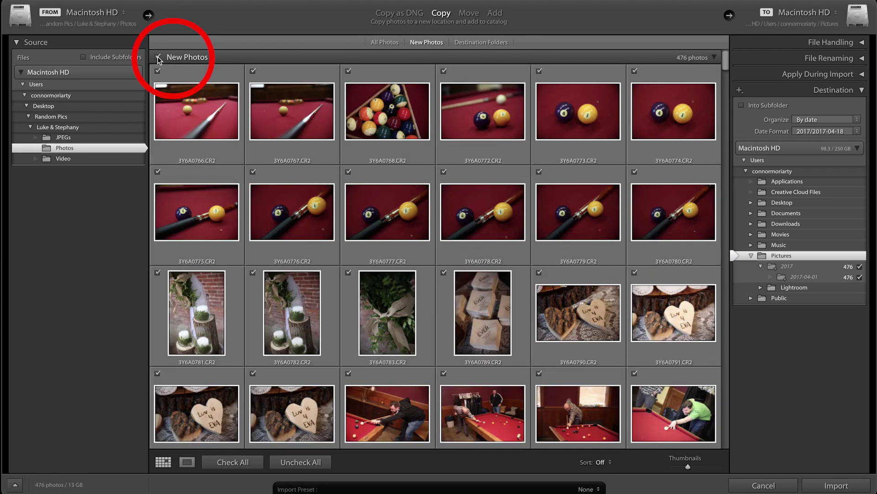
left_click(158, 56)
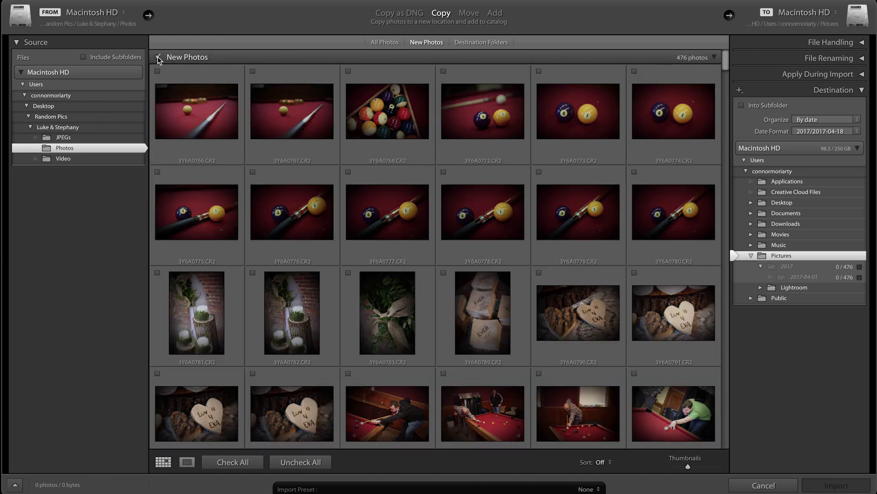
left_click(158, 57)
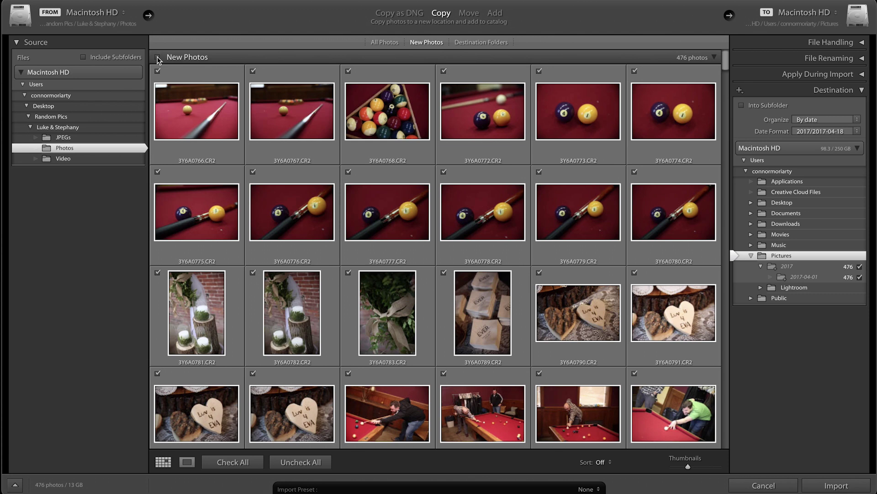
Exclude all new photos and include only 3Y6A0766.CR2, 3Y6A0767.CR2 and 3Y6A0768.CR2 in the import.
left_click(157, 57)
left_click(157, 71)
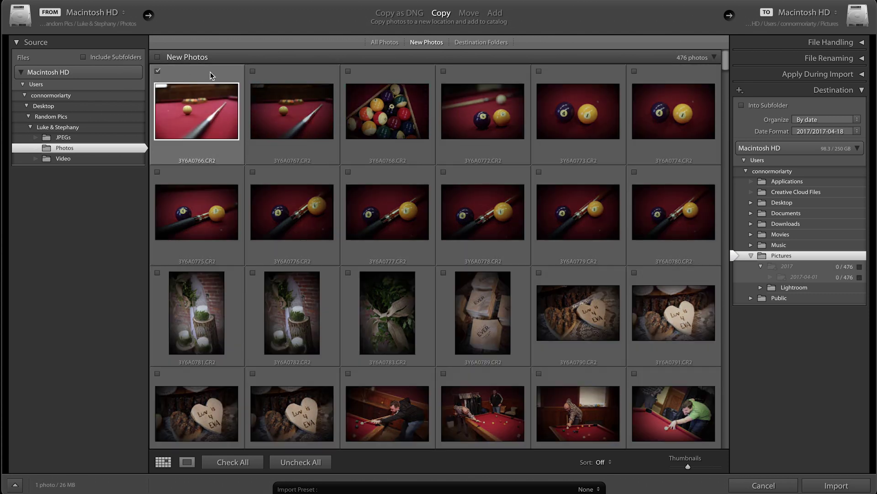
left_click(252, 73)
left_click(347, 74)
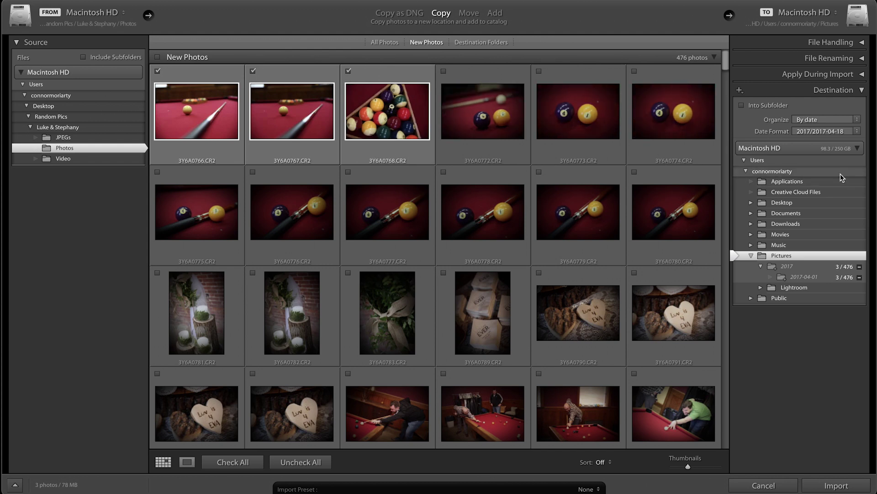
Include the range from 3Y6A0776.CR2 to 3Y6A0790.CR2 together and restore all new photos to the import.
left_click(294, 192)
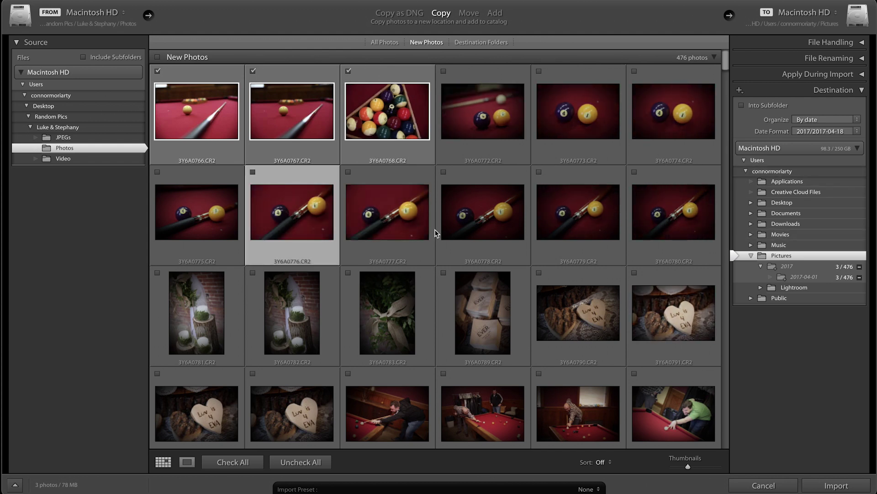
left_click(569, 322, "shift")
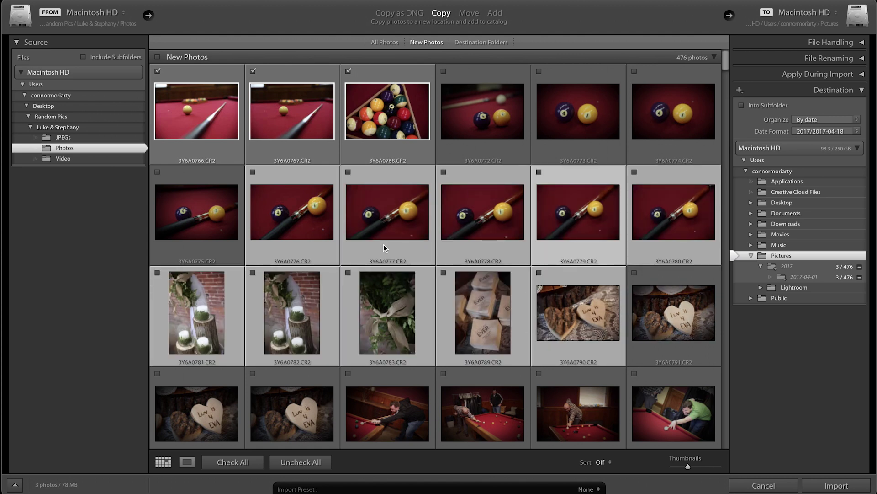
left_click(349, 274)
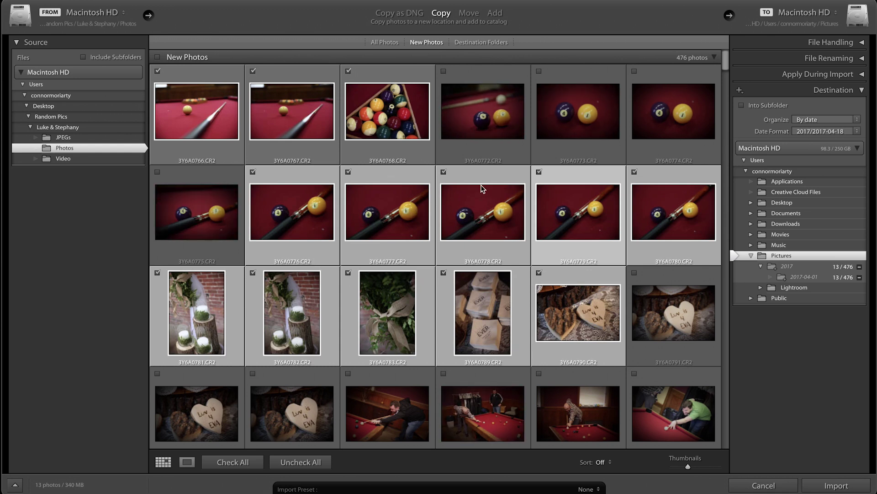
left_click(158, 57)
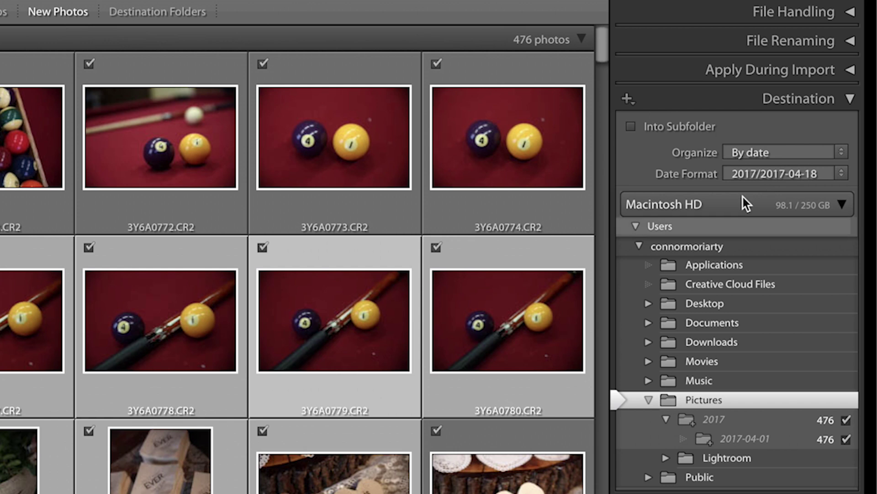
Organize the copied photos by date into a subfolder named Wedding and open the file handling options.
left_click(842, 154)
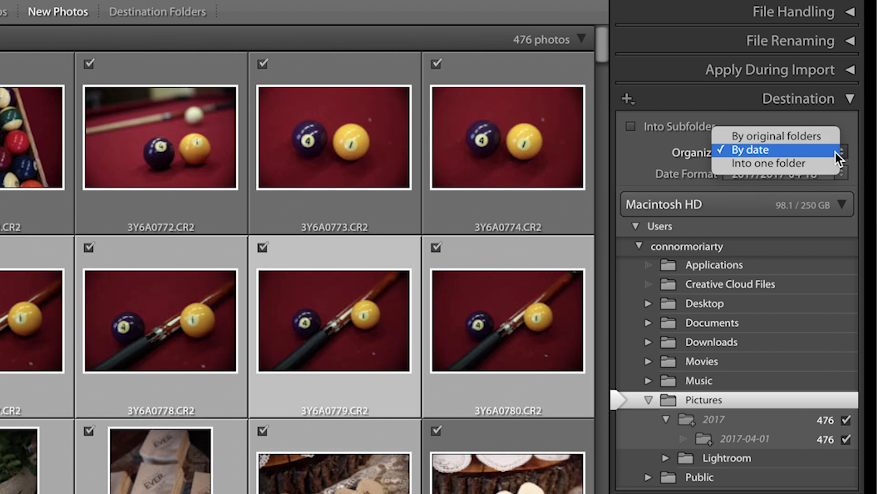
left_click(804, 150)
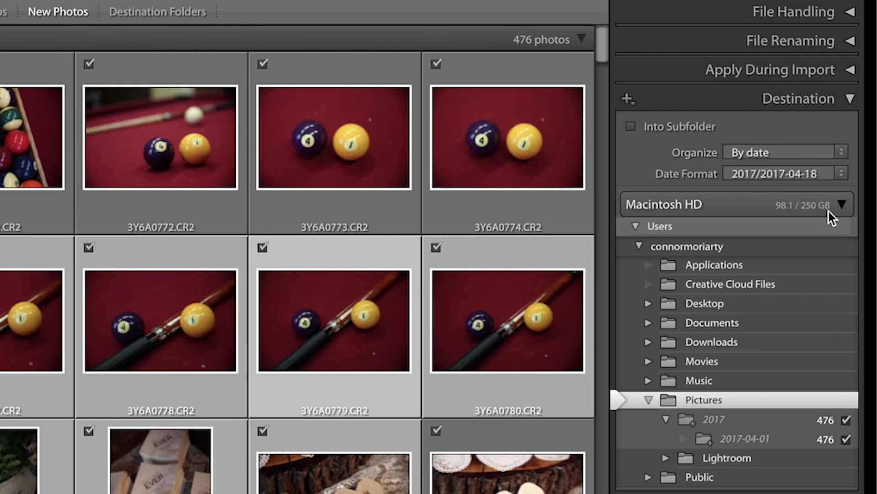
left_click(631, 128)
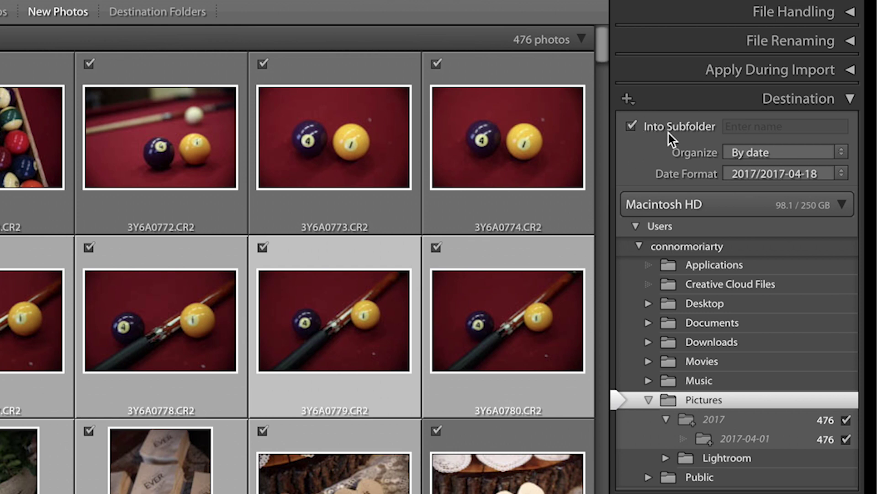
left_click(750, 133)
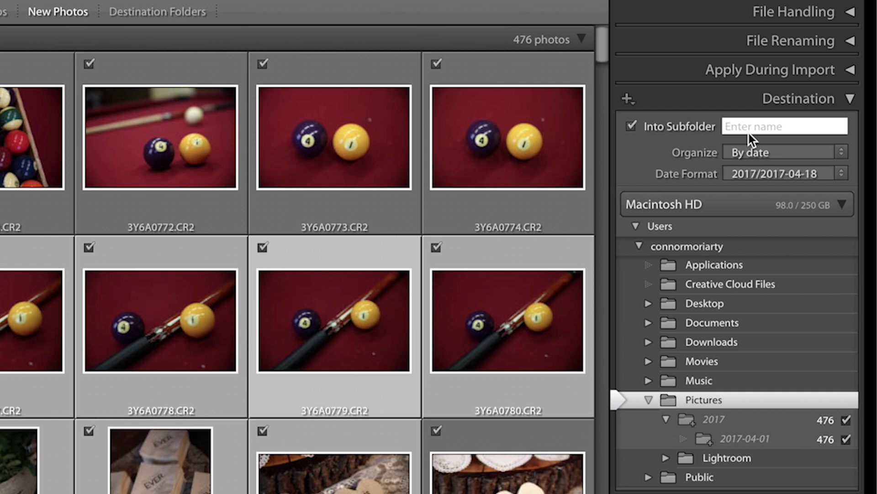
type("Wedding")
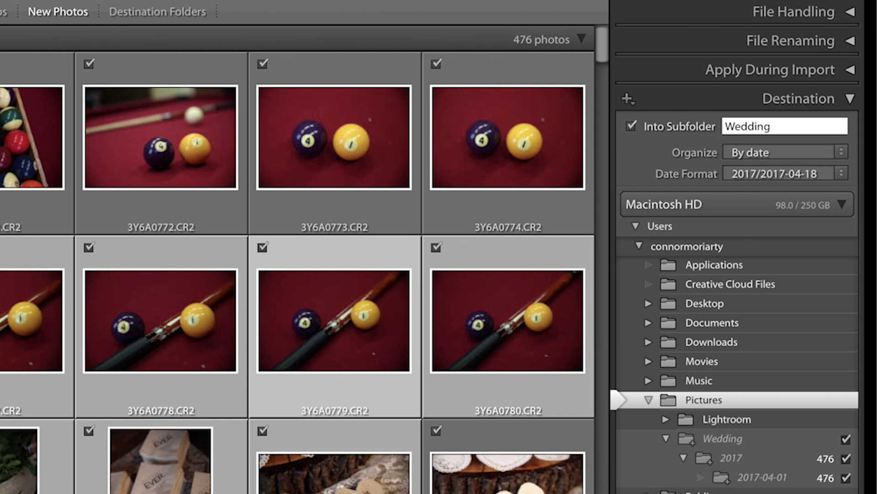
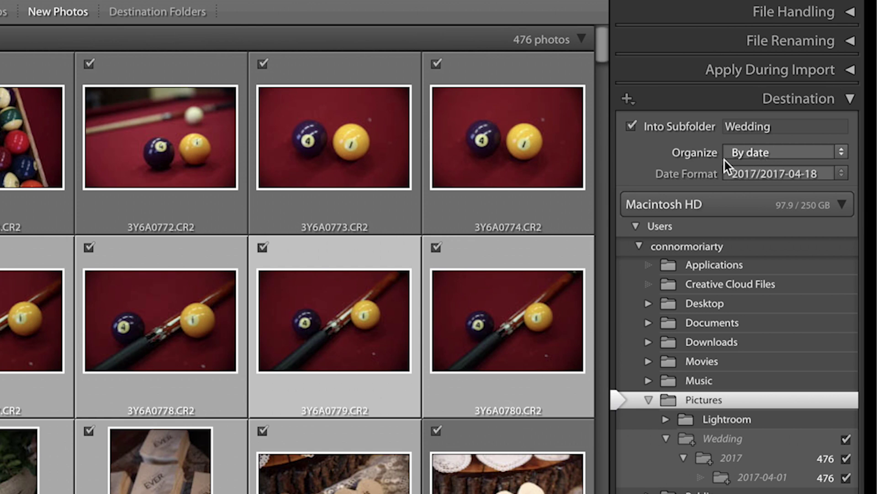
left_click(851, 11)
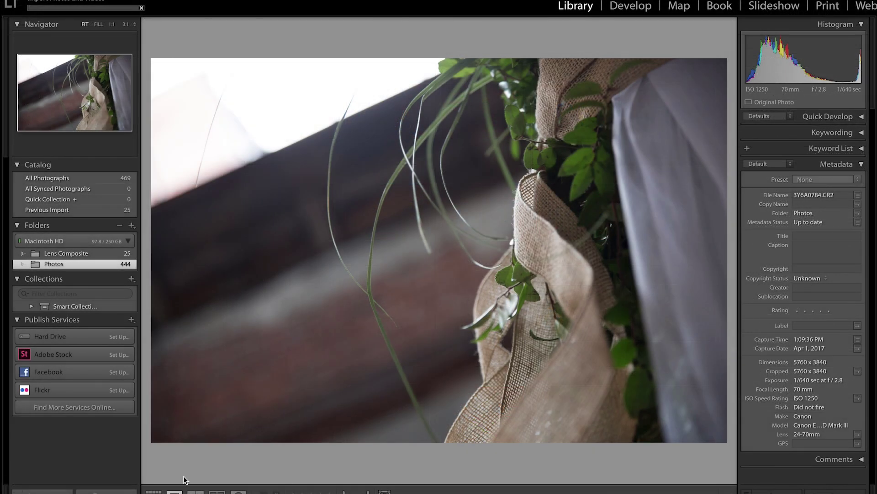
Show the Photos folder as a grid and select individual photos to examine their previews and metadata.
key("g")
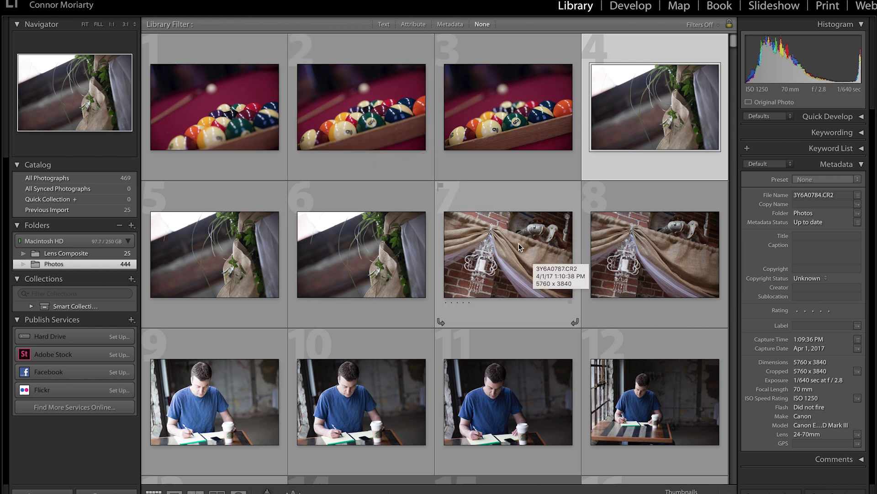
mouse_move(728, 42)
left_mouse_down()
mouse_move(727, 284)
mouse_move(745, 164)
mouse_move(730, 75)
mouse_move(736, 40)
left_mouse_up()
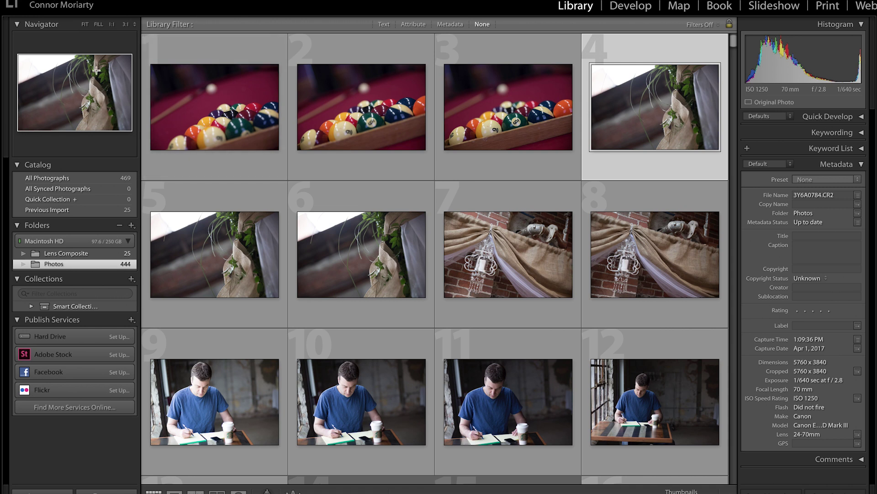
left_click(179, 111)
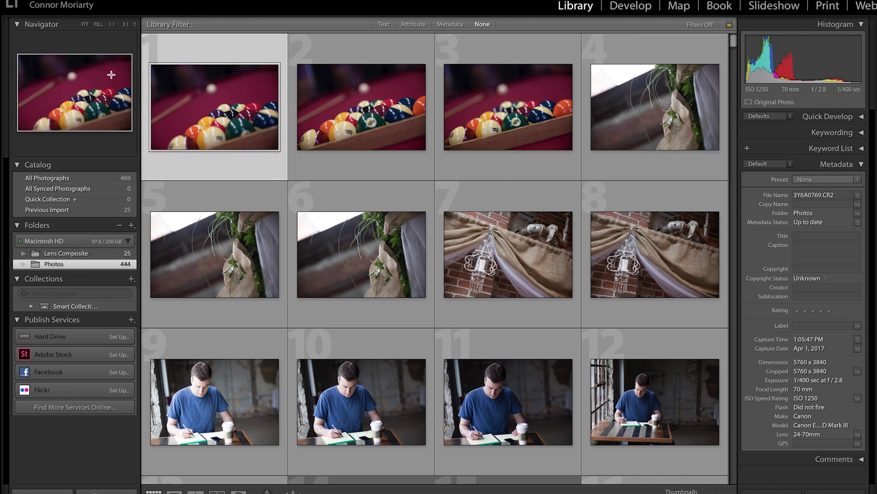
left_click(347, 110)
left_click(514, 121)
left_click(635, 120)
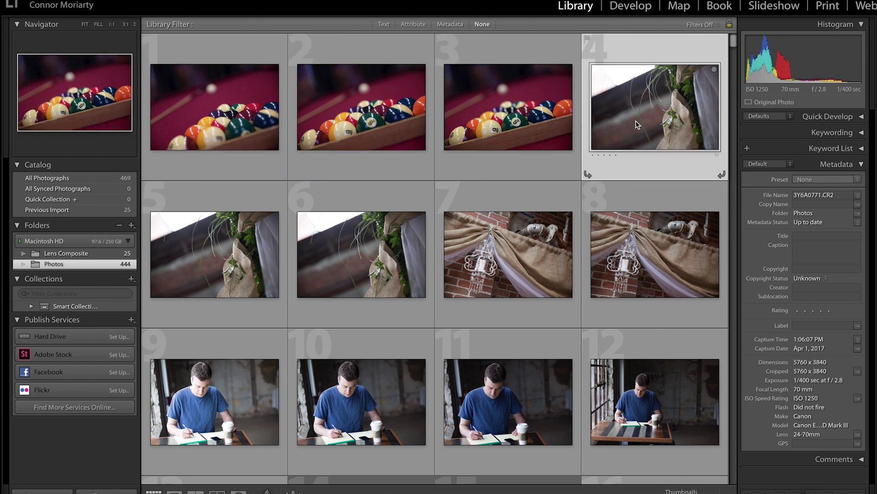
left_click(650, 248)
left_click(510, 257)
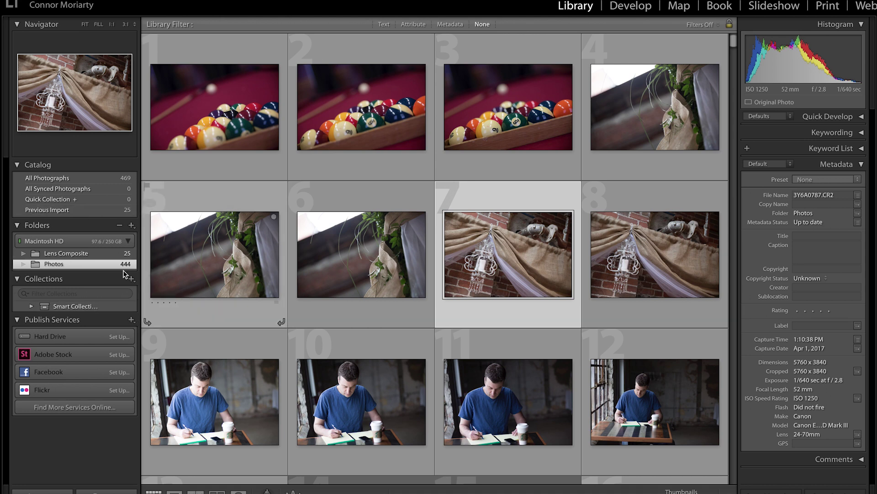
Open the second billiard-ball photo in Loupe view and step forward through the following photos to the black-and-white portrait.
mouse_move(82, 256)
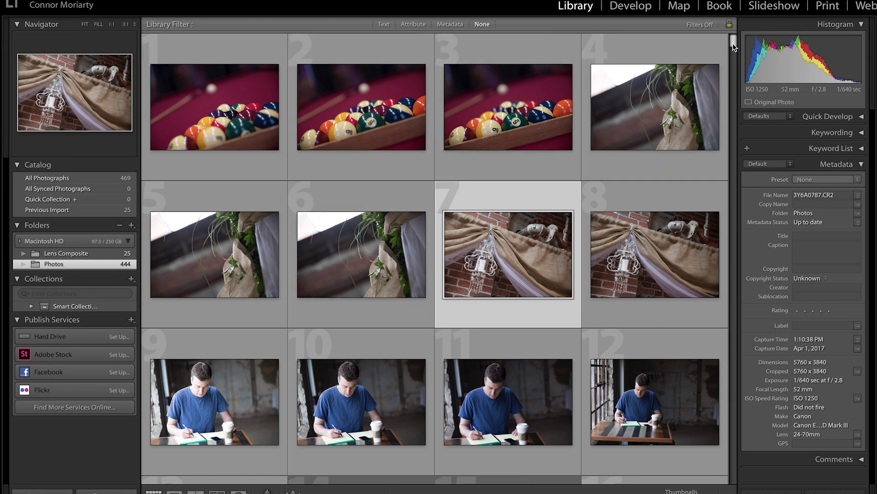
mouse_move(733, 46)
left_mouse_down()
mouse_move(736, 328)
mouse_move(744, 286)
mouse_move(738, 39)
left_mouse_up()
double_click(370, 104)
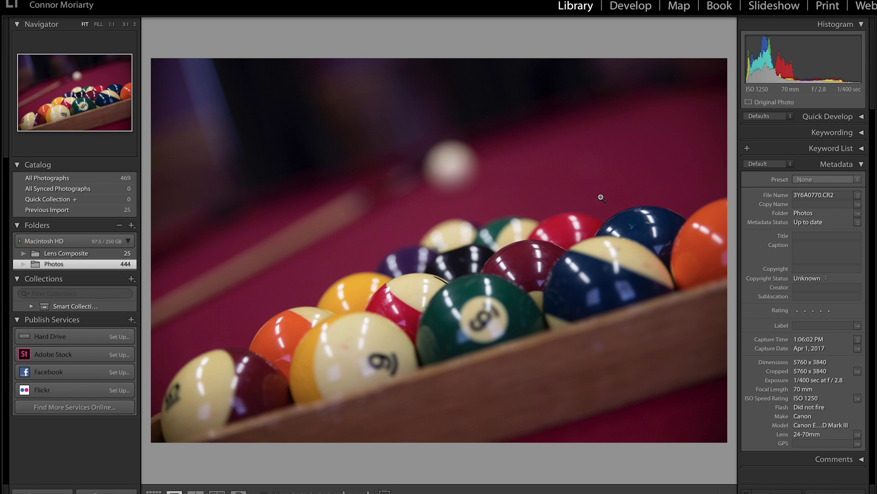
key("Right")
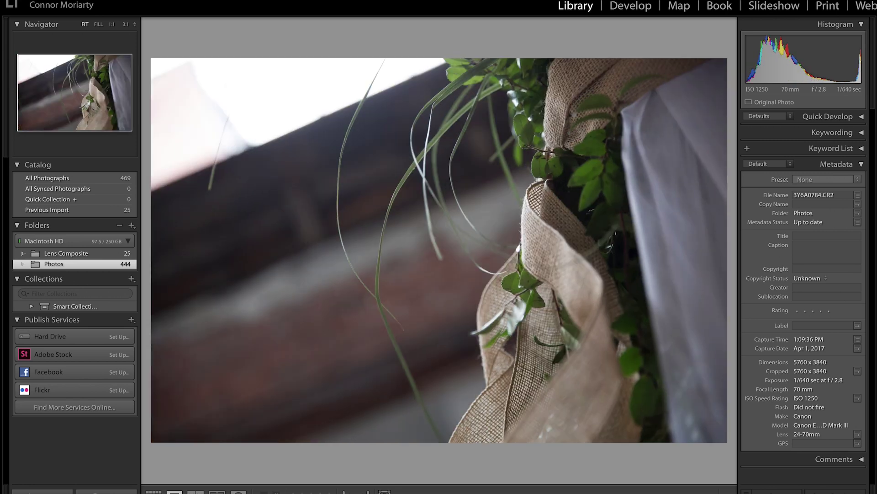
key("Right")
key("Right")
key("Right")
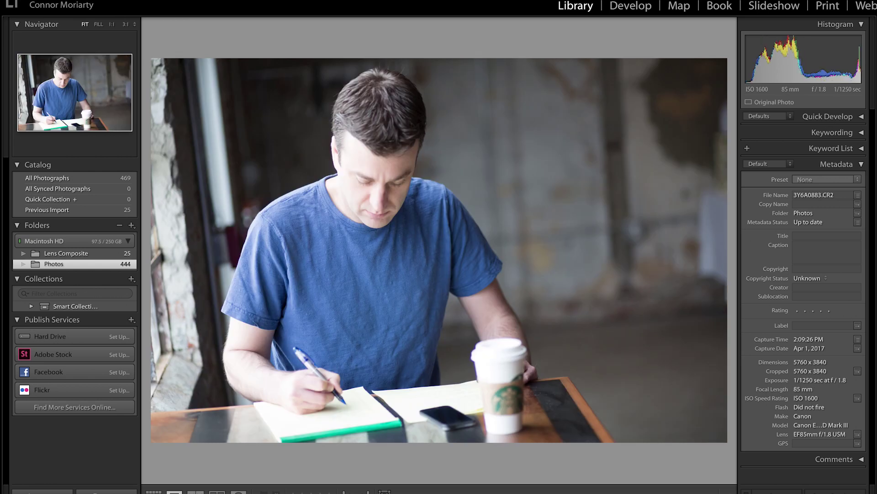
key("Right")
key("Right")
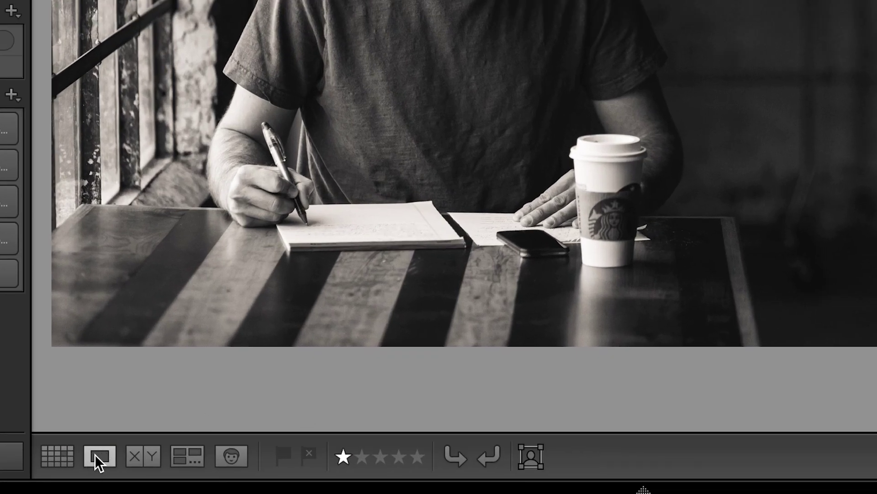
Return from the enlarged black-and-white portrait to the thumbnail grid.
key("g")
left_click(103, 455)
left_click(60, 447)
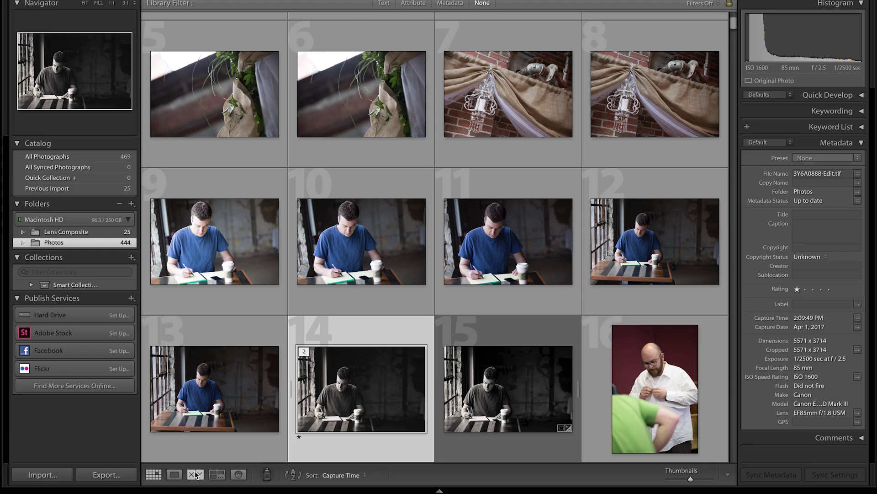
Compare the two black-and-white portraits side by side and show the one-star version enlarged in Loupe view.
left_click(197, 473)
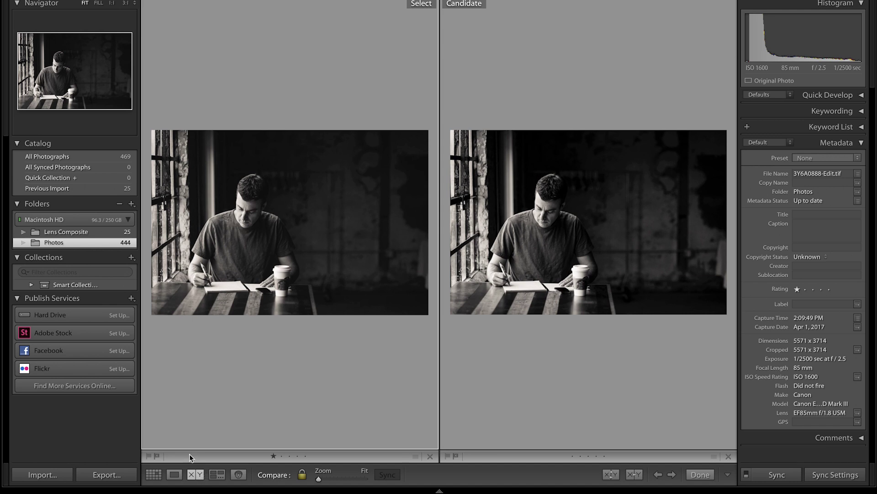
left_click(160, 475)
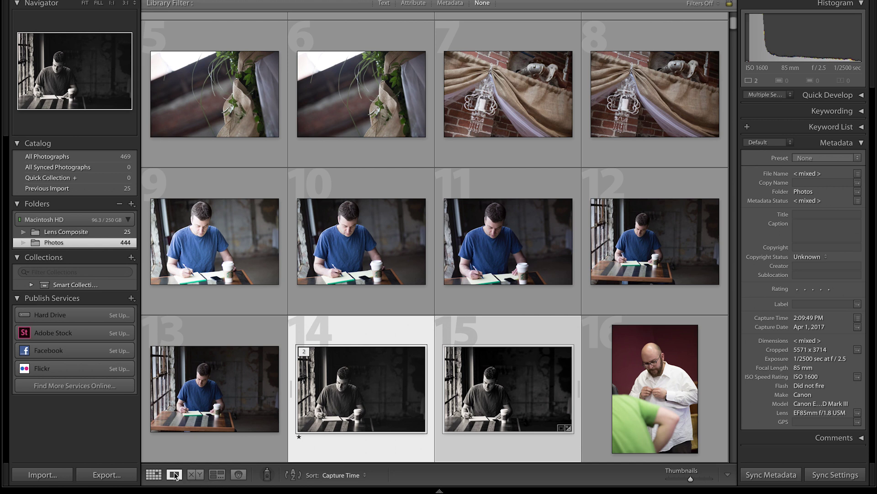
left_click(174, 474)
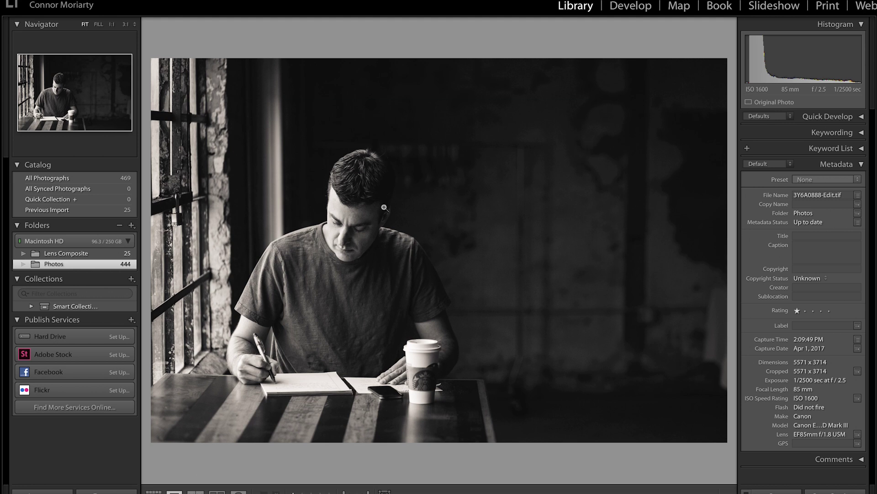
Hide the side panels to enlarge the black-and-white portrait, and bring both panels back.
left_click(1, 268)
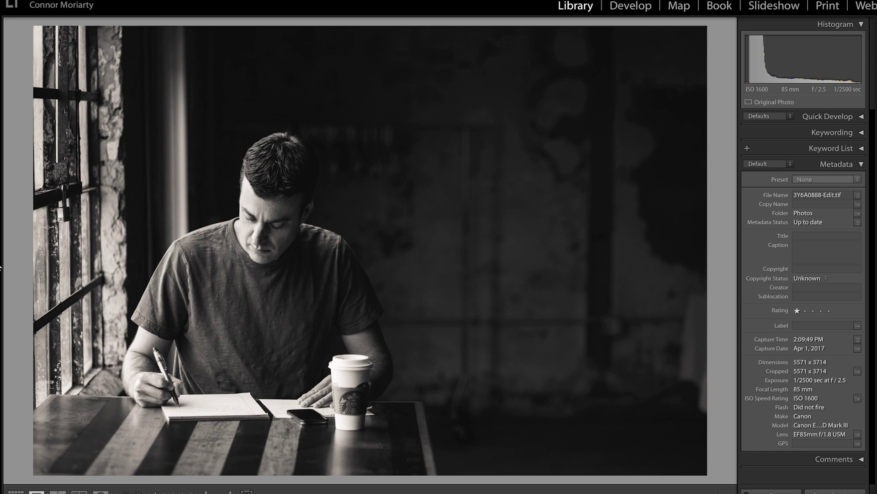
left_click(1, 269)
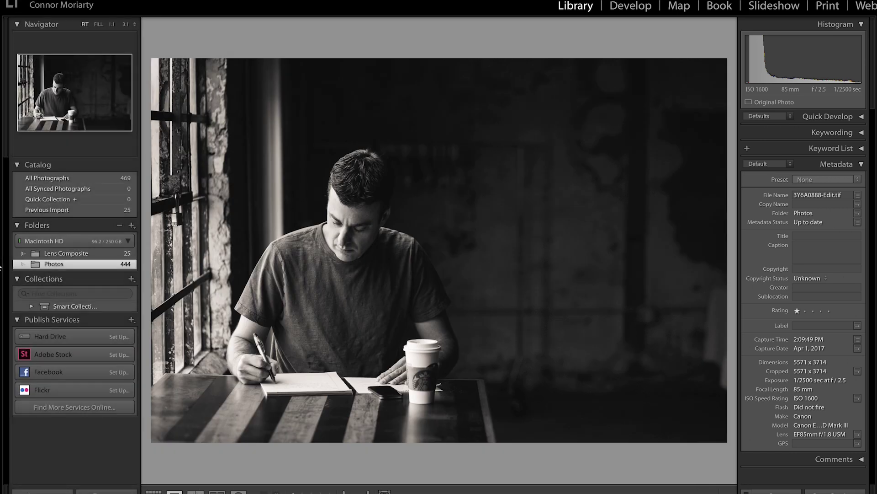
left_click(1, 268)
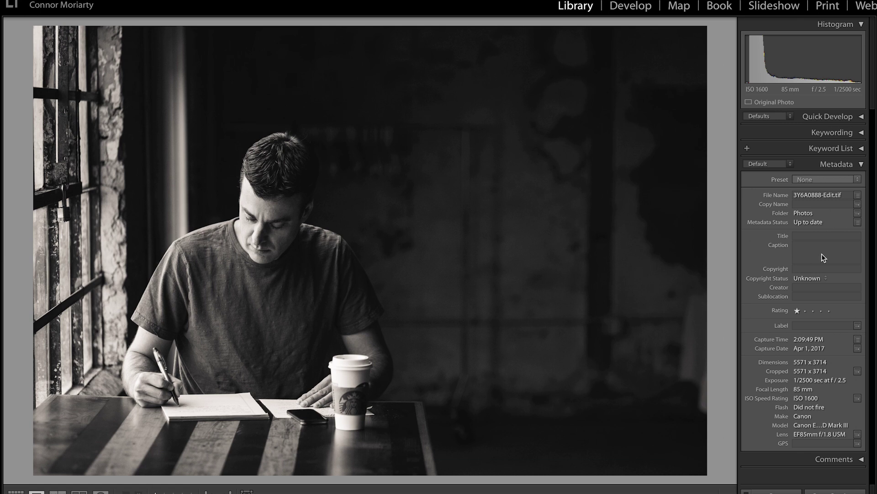
left_click(875, 220)
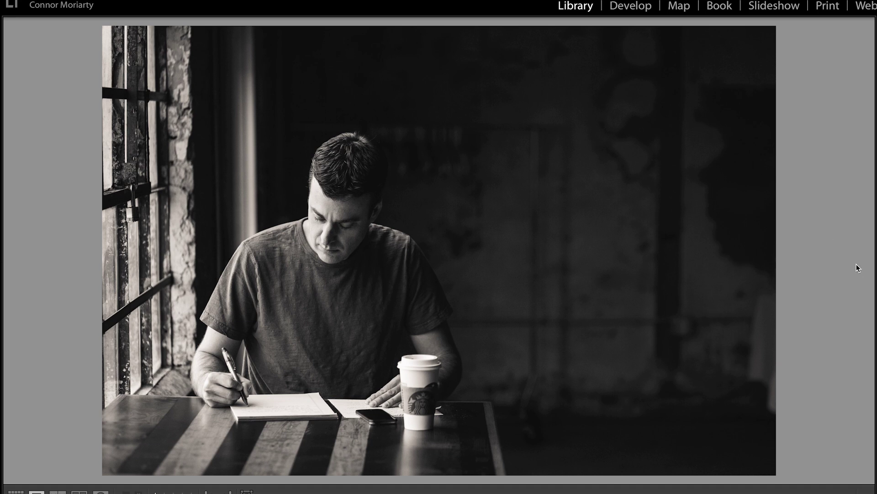
key("F8")
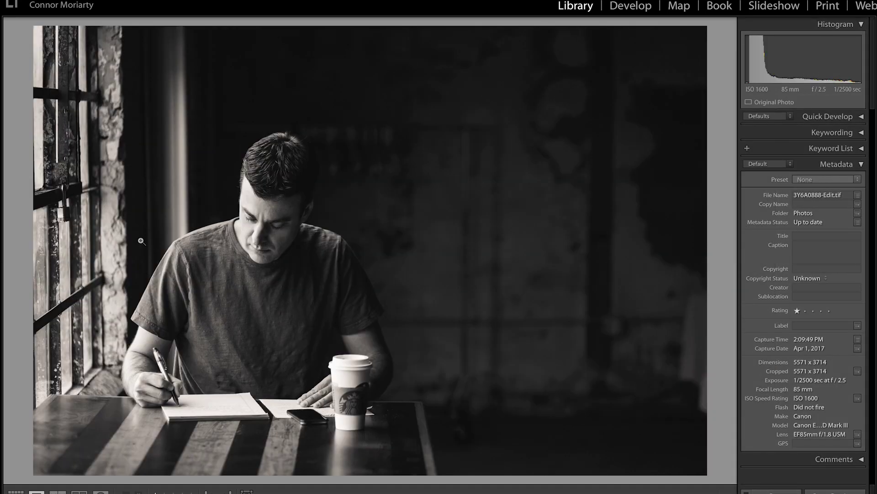
key("F7")
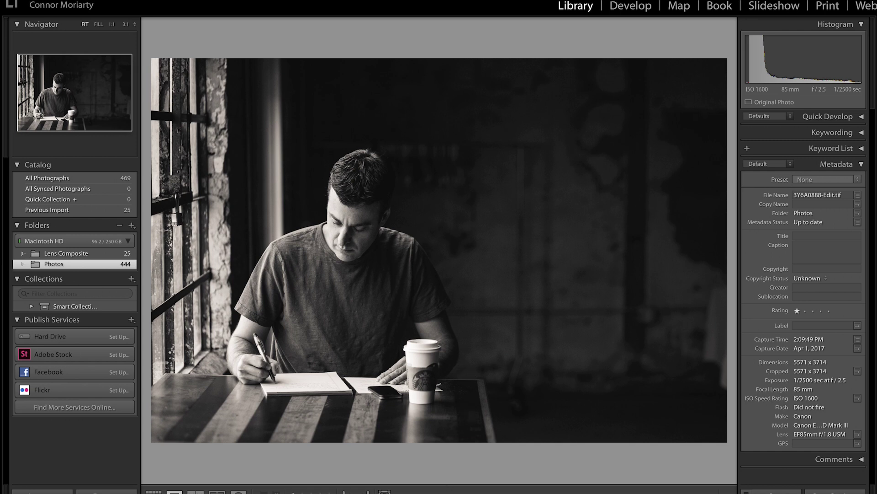
Reveal the filmstrip and browse the Photos folder's thumbnails beyond the two selected black-and-white portraits.
mouse_move(439, 491)
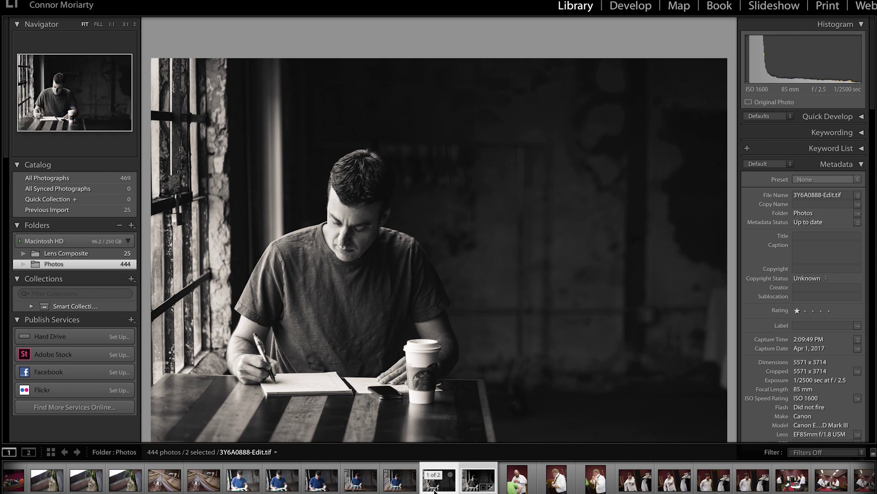
scroll(438, 479, "down", 15)
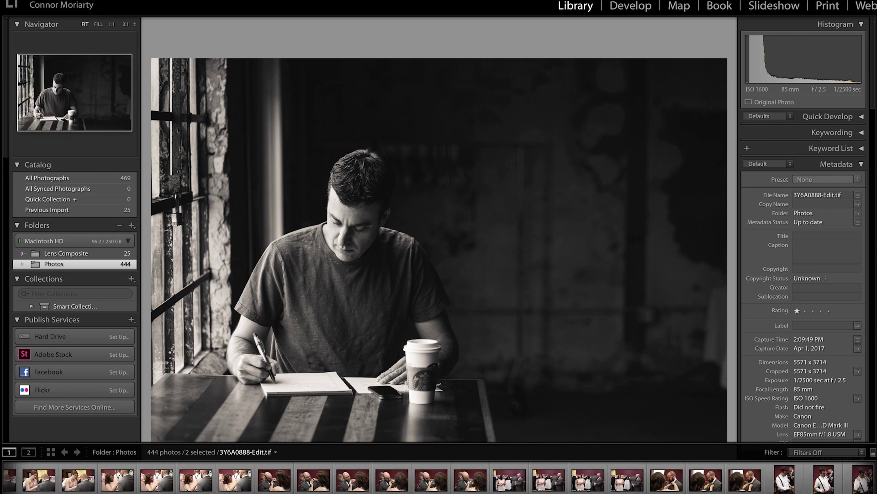
scroll(439, 478, "down", 10)
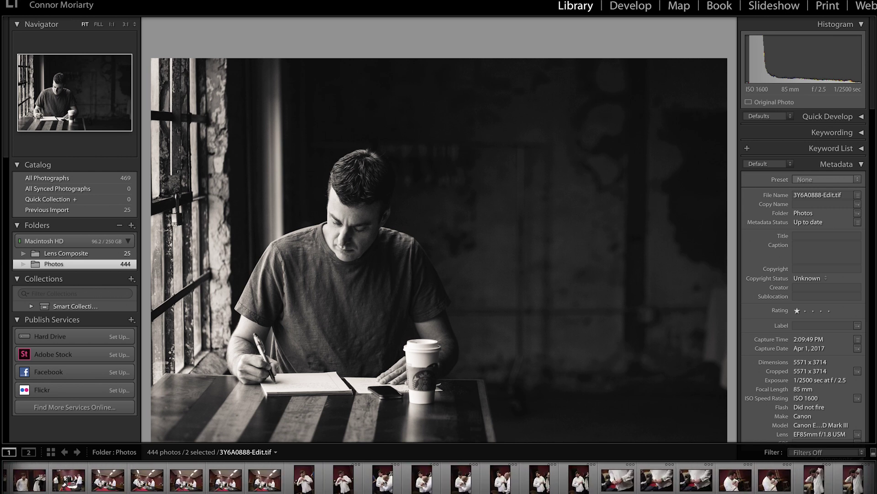
key("t")
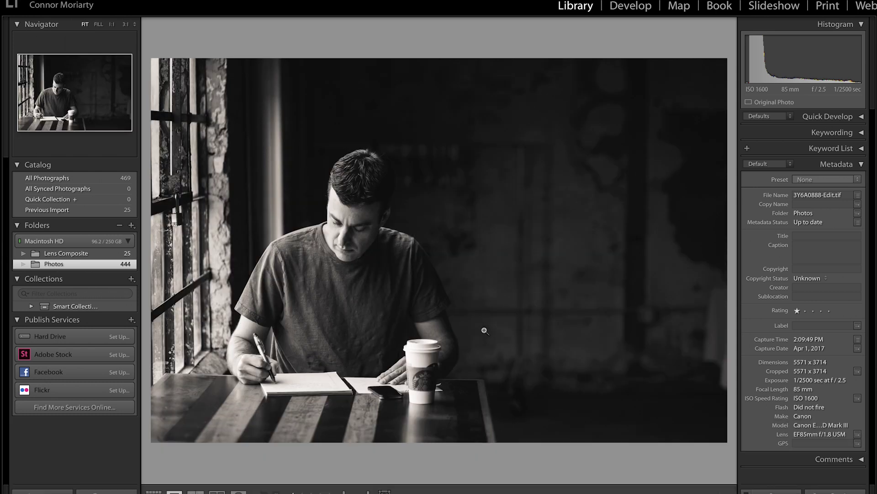
mouse_move(439, 492)
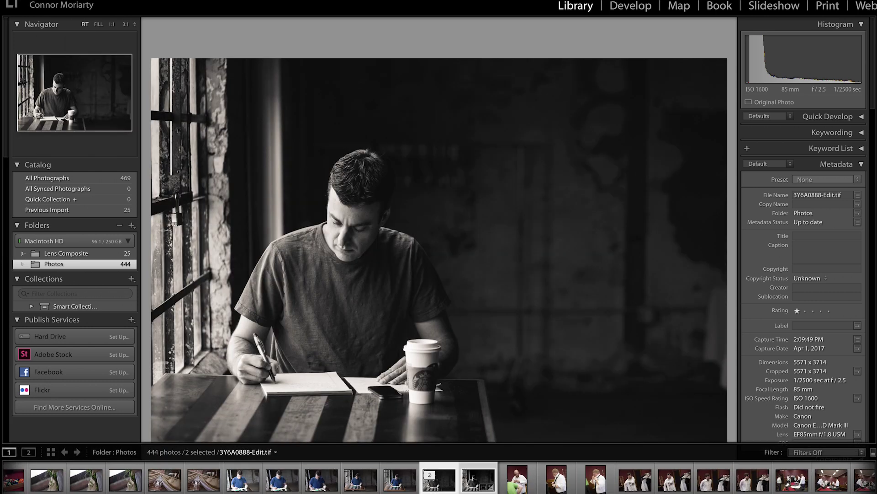
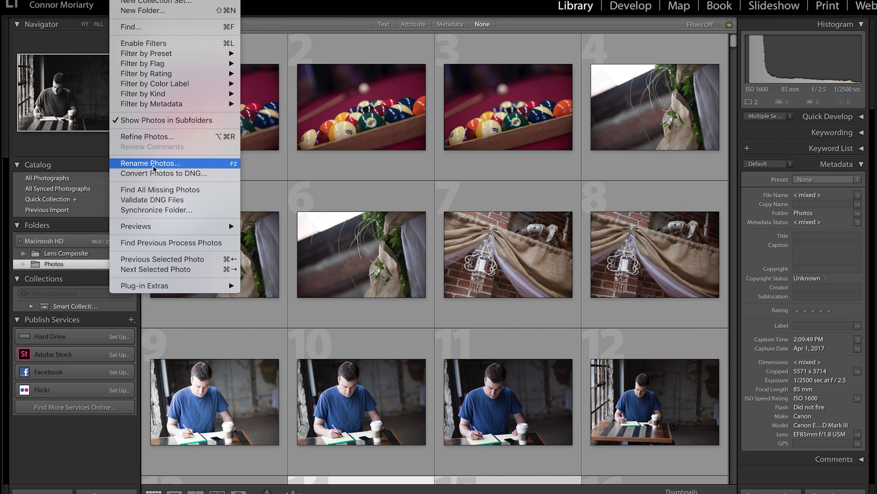
Abandon renaming only the two portraits and select all photos in the Photos folder.
left_click(153, 167)
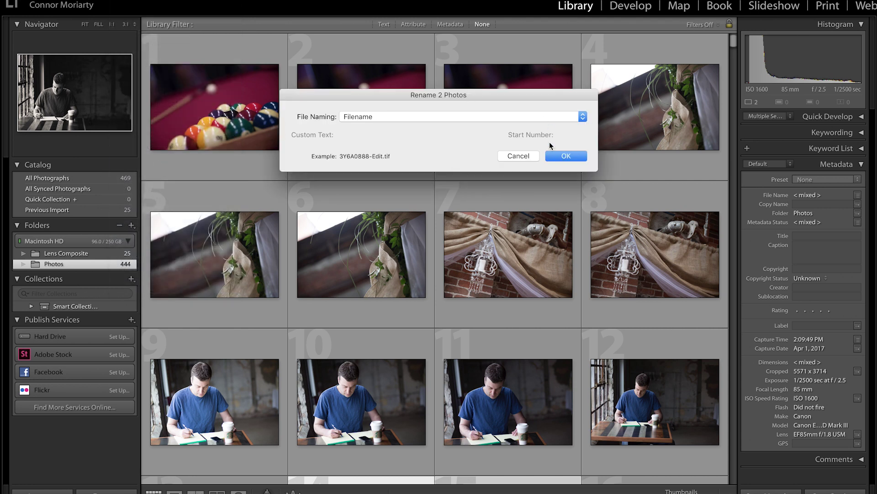
left_click(529, 156)
left_click(536, 114)
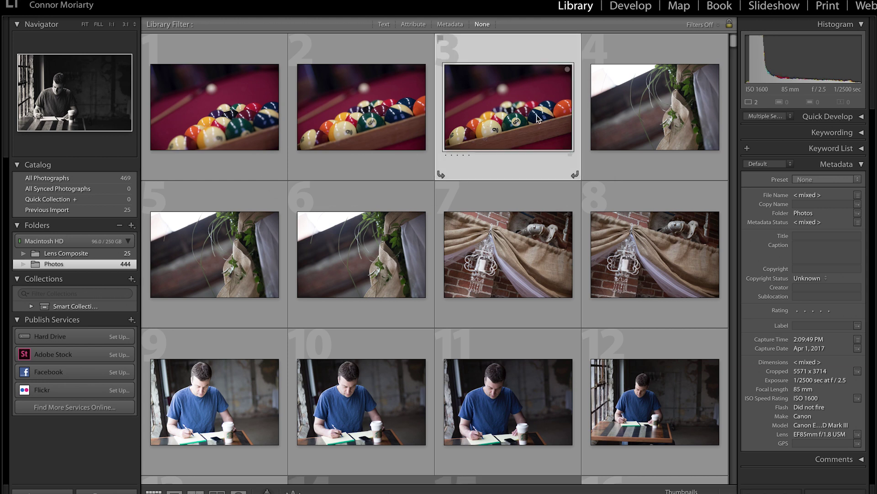
key("super+a")
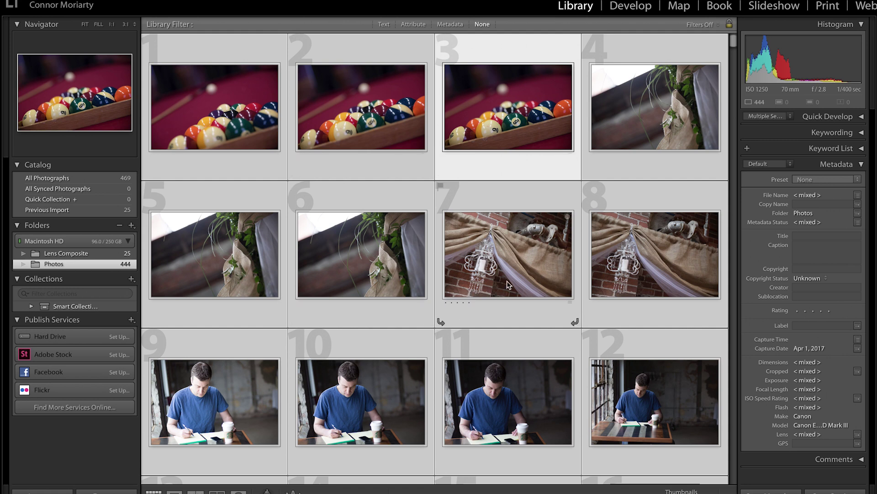
Start renaming the selected photos with an edited file naming template and clear the Filename token from it.
left_click(124, 0)
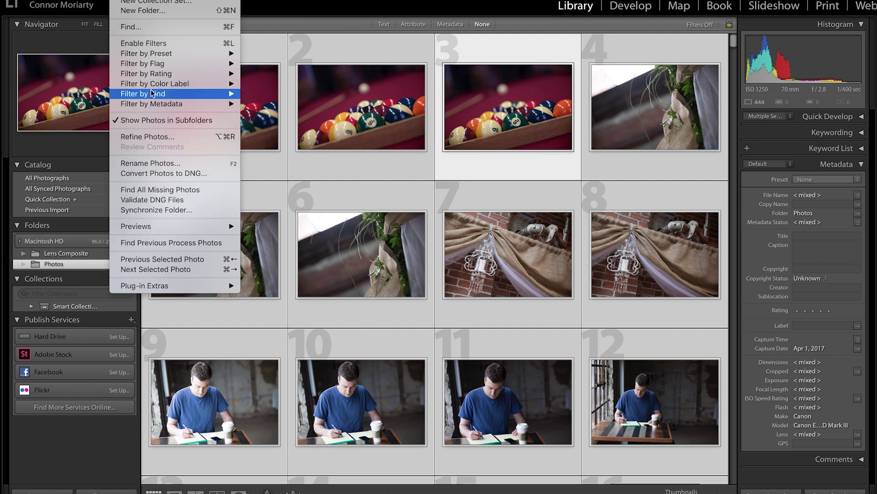
left_click(154, 164)
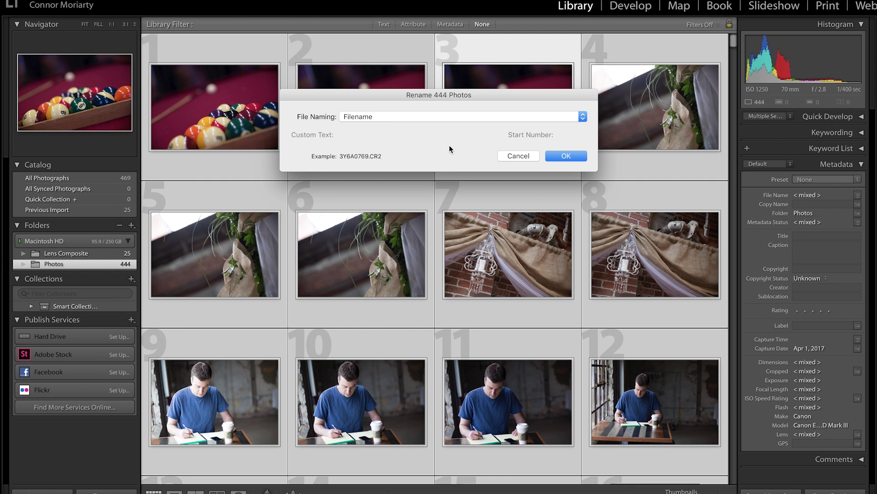
left_click(437, 117)
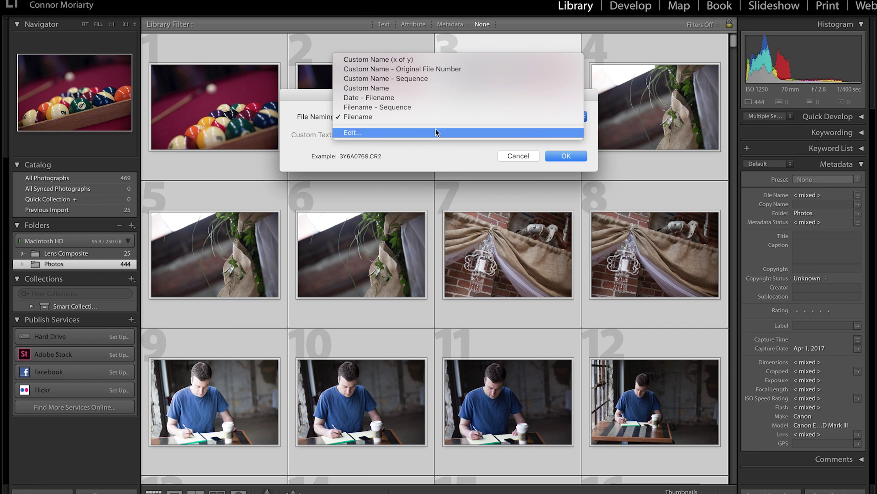
left_click(437, 133)
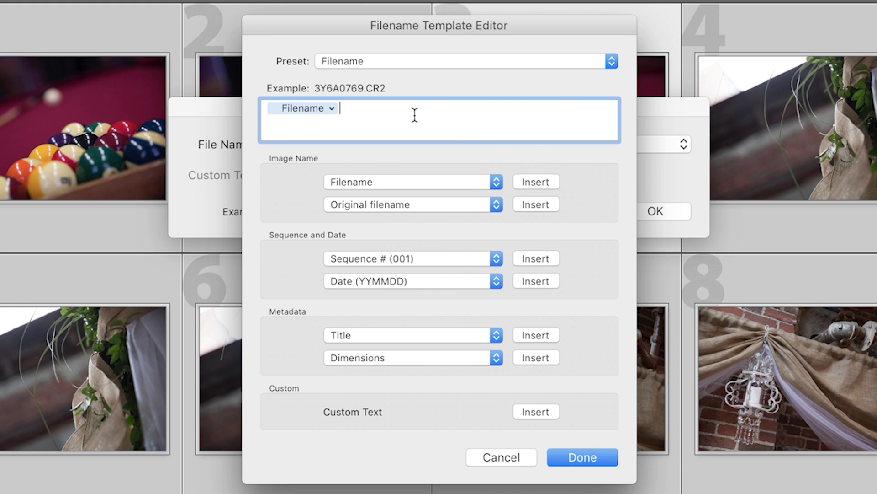
key("BackSpace")
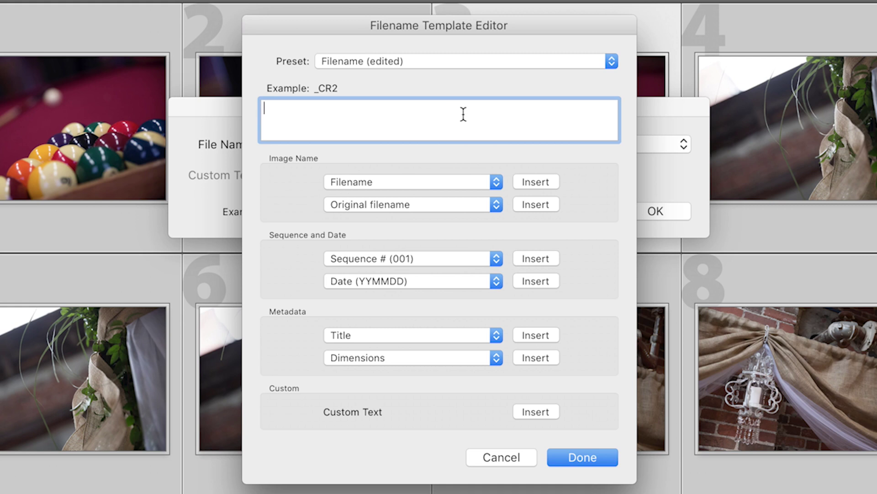
Insert the Date (YYMMDD) token into the empty filename template and add an underscore after it.
left_click(497, 281)
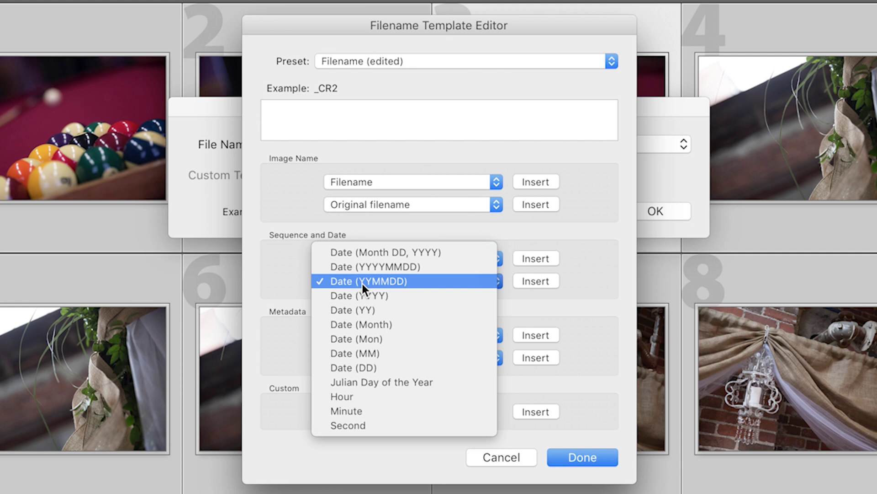
left_click(388, 283)
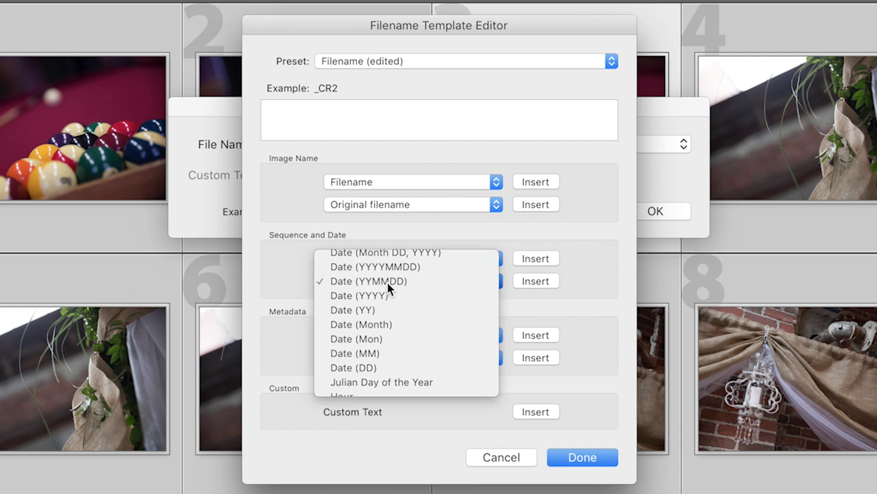
left_click(377, 131)
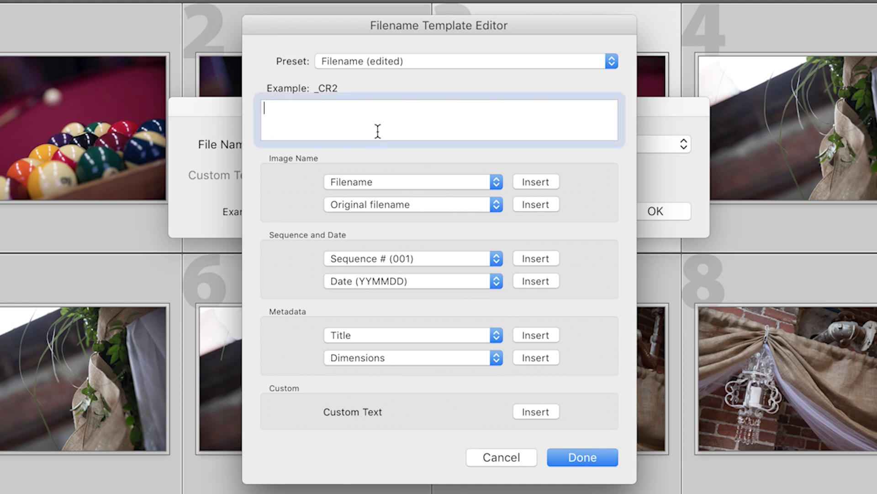
left_click(525, 280)
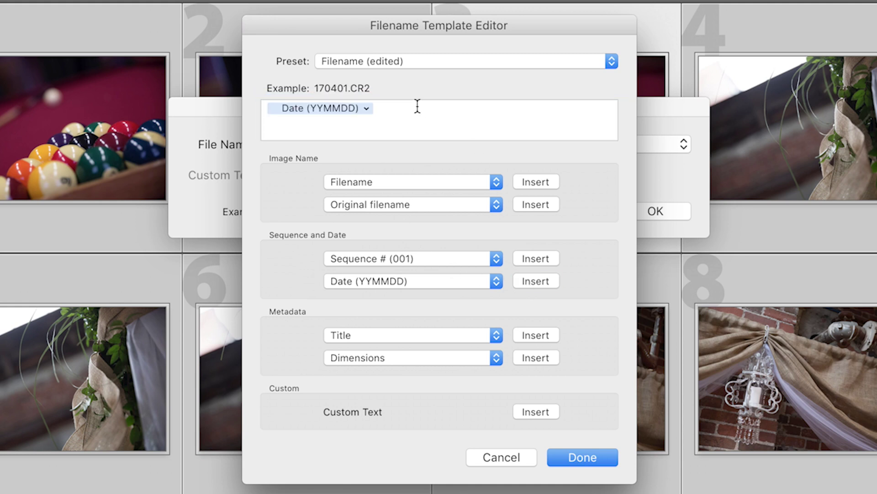
left_click(431, 115)
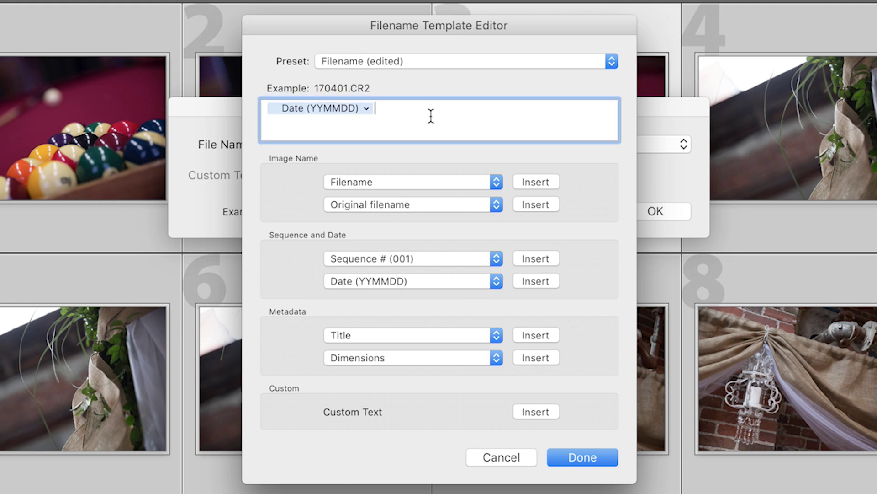
type("_")
Append the Custom Text token, an underscore and the Sequence # (001) token to the filename template.
left_click(526, 412)
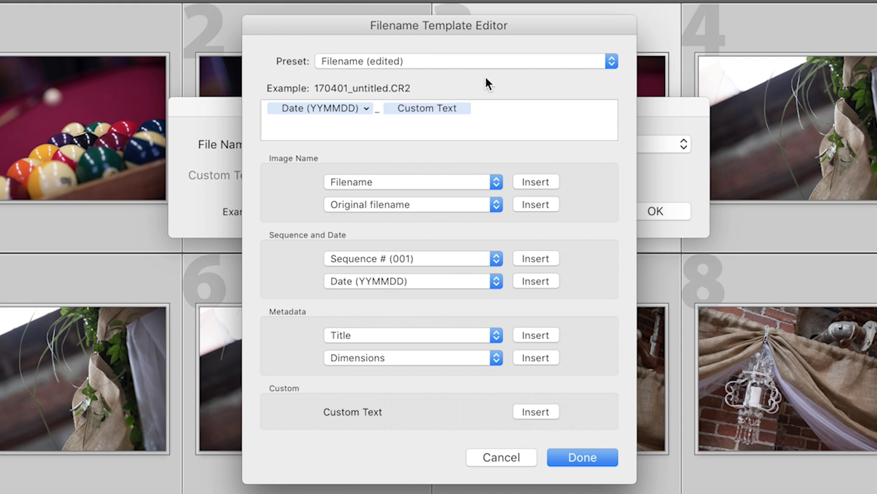
left_click(482, 109)
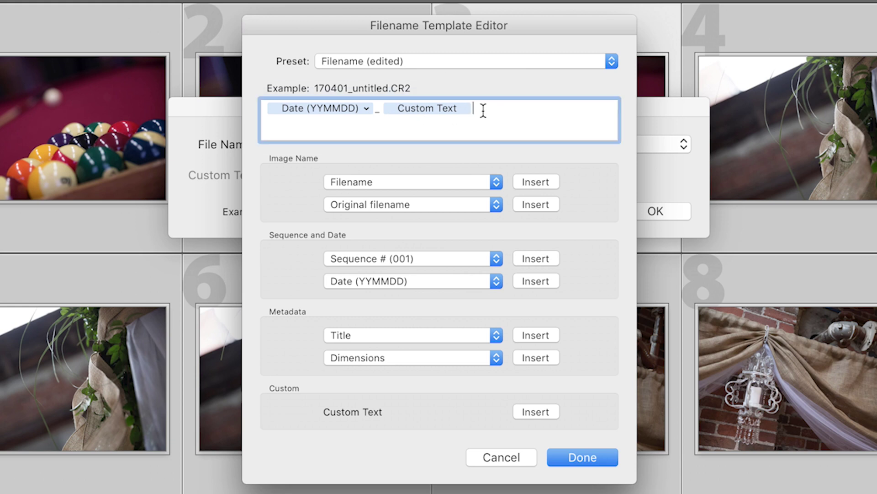
type("_")
left_click(430, 261)
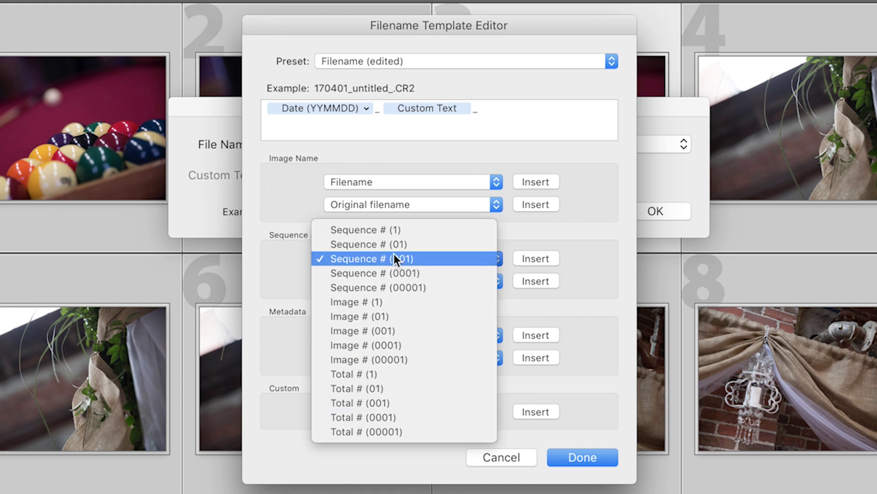
left_click(410, 259)
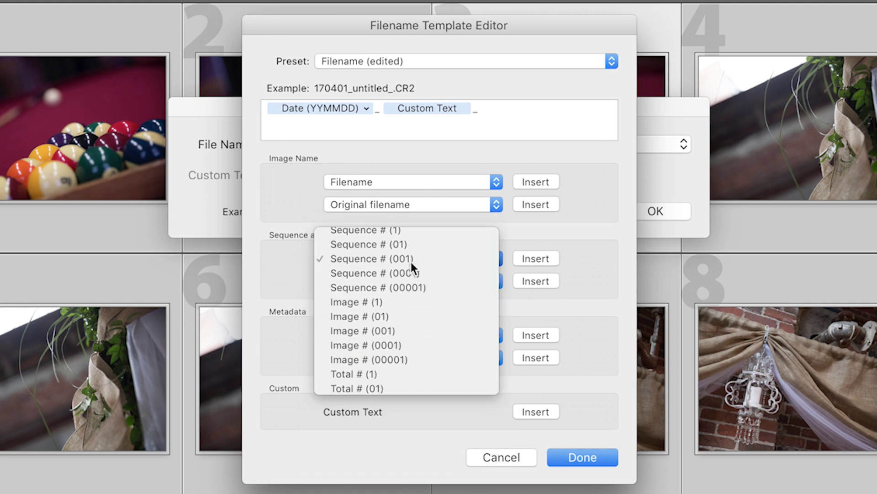
left_click(538, 259)
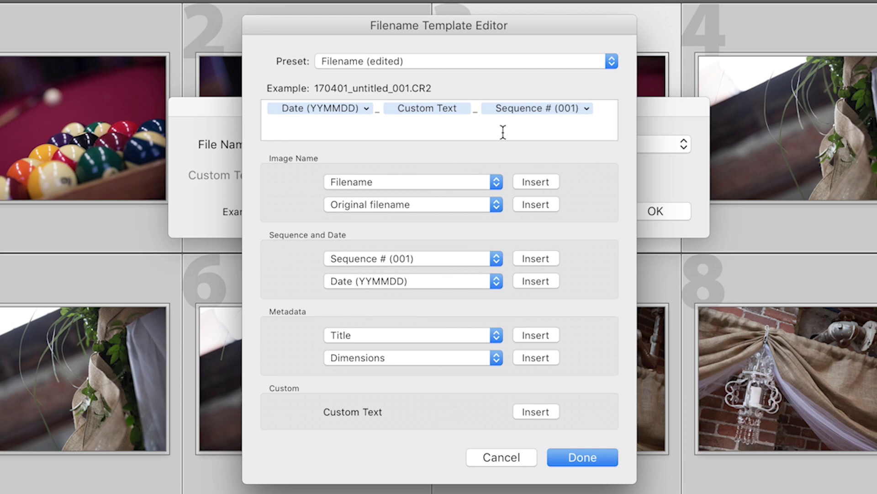
Save the filename template as a new preset named "My Preset" and apply it to the photo rename.
left_click(418, 60)
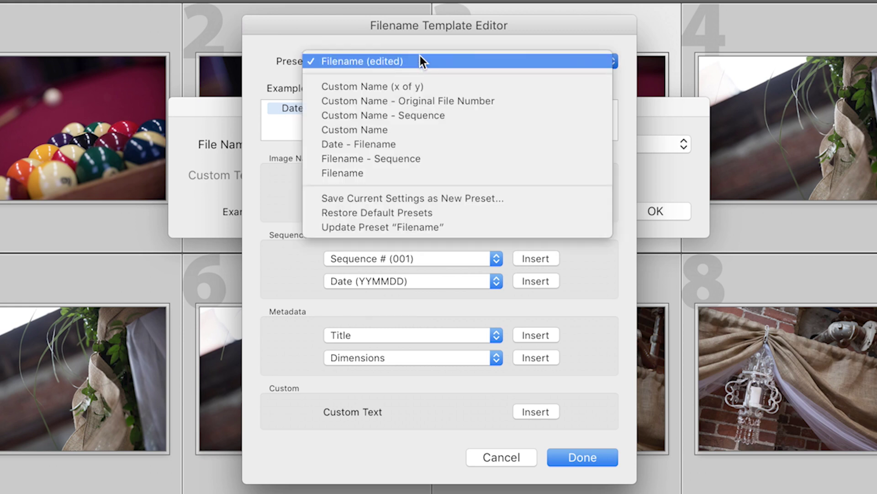
left_click(457, 199)
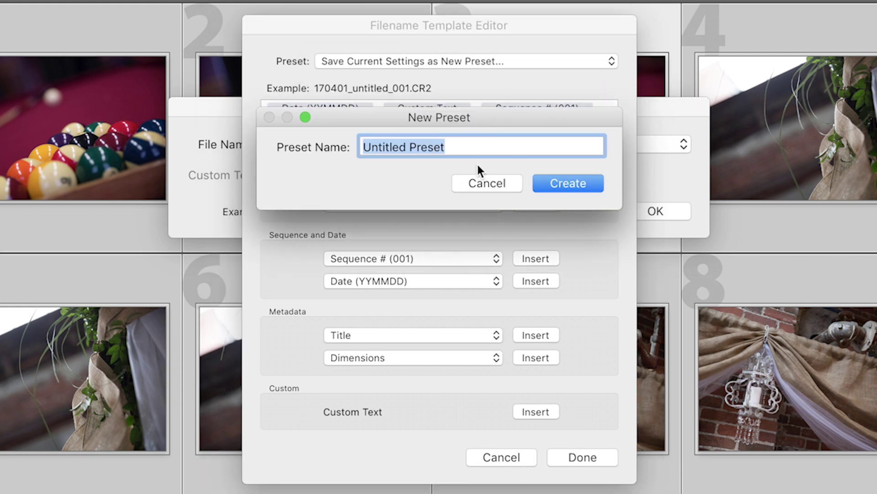
type("My Pre")
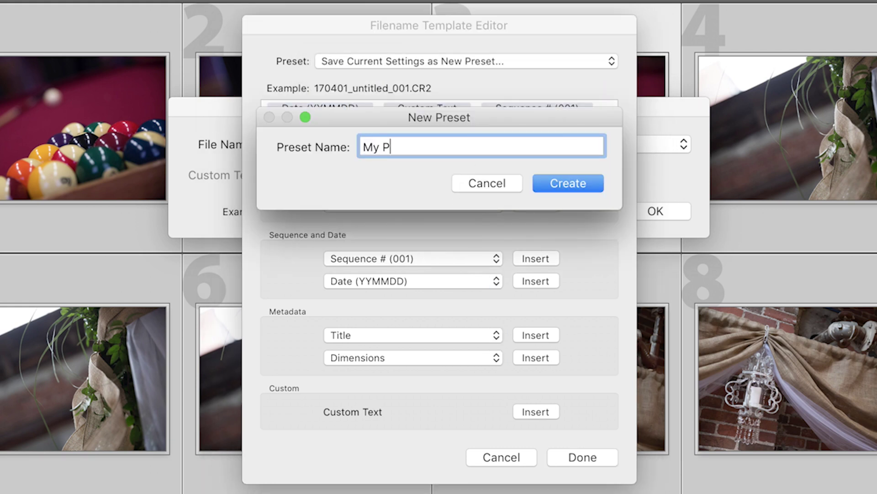
type("set")
left_click(591, 187)
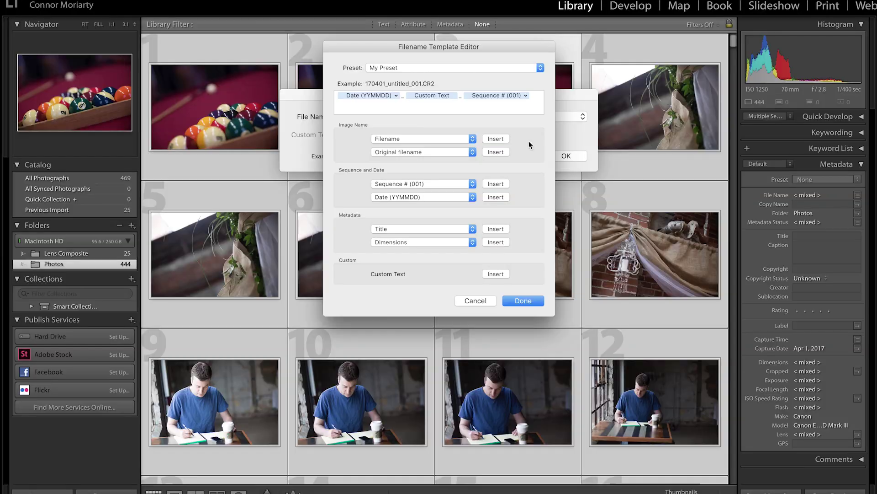
left_click(524, 301)
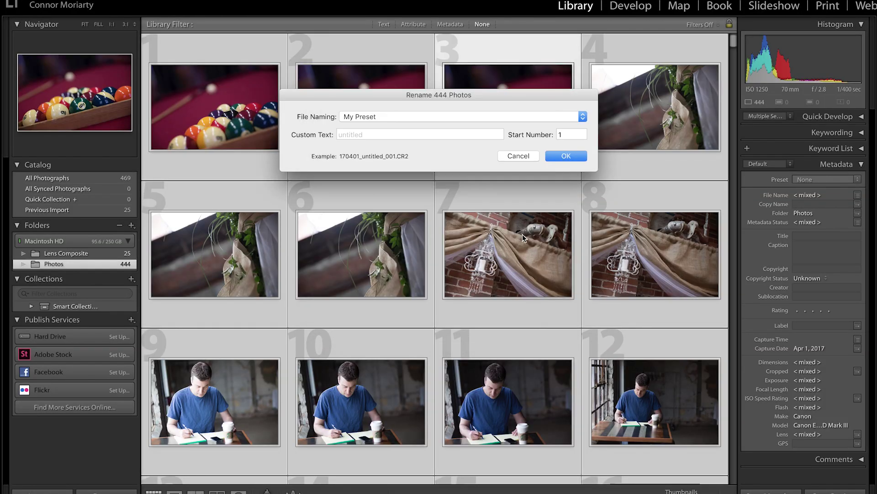
left_click(472, 116)
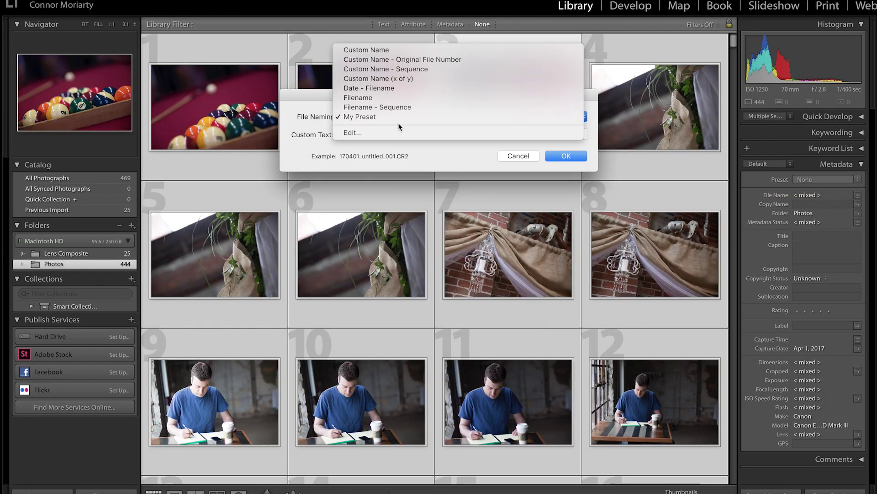
left_click(378, 113)
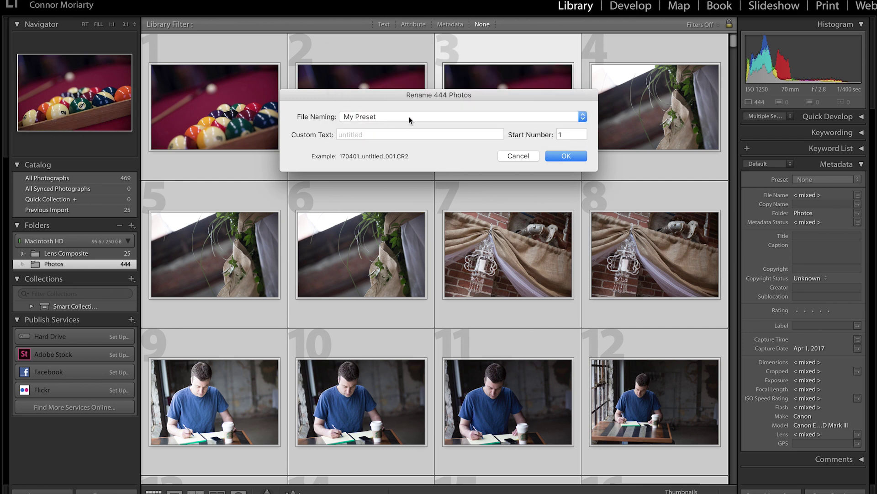
left_click(410, 117)
left_click(412, 117)
left_click(526, 155)
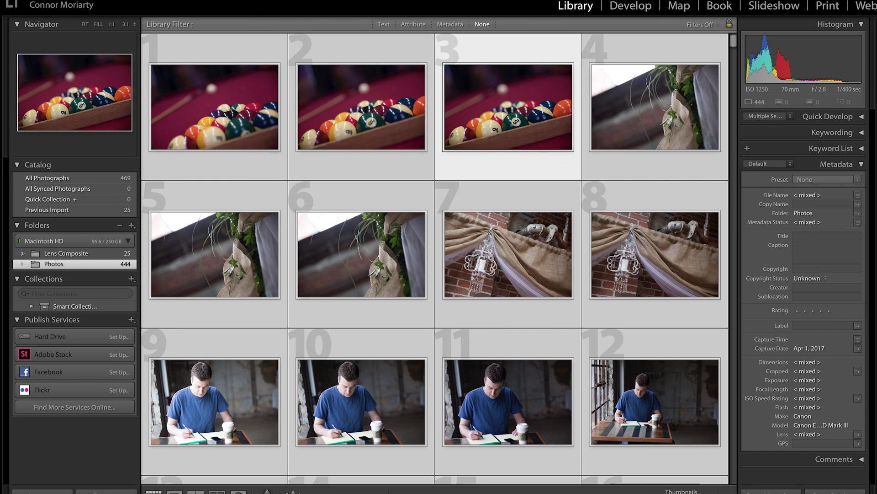
Rename all selected photos with the My Preset file naming template and the custom text "Wedding".
left_click(119, 4)
left_click(137, 162)
left_click(372, 117)
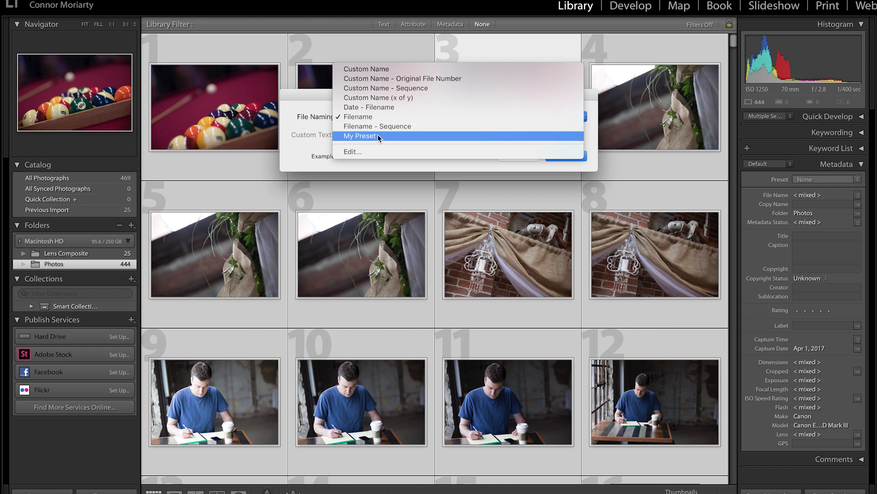
left_click(378, 135)
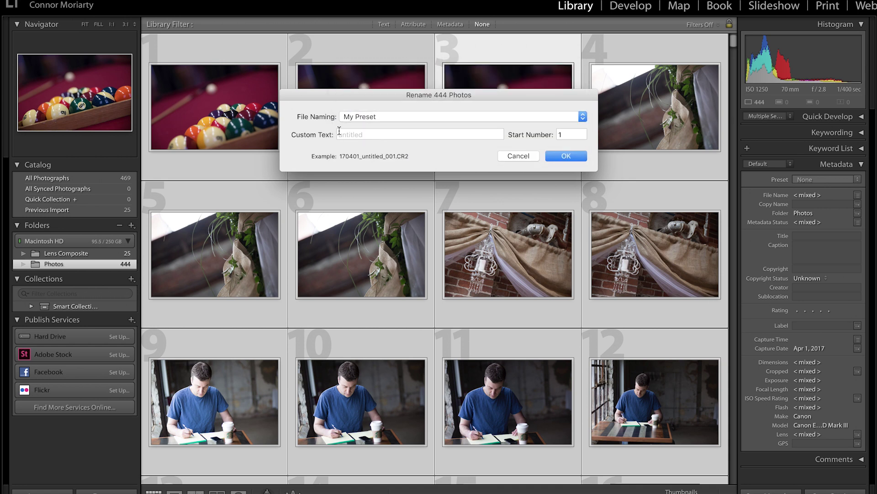
left_click(361, 136)
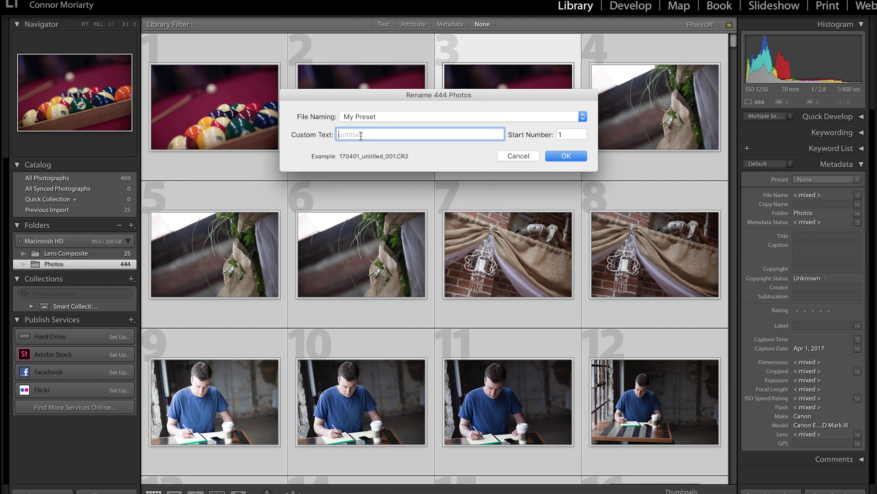
type("Wedding")
left_click(577, 157)
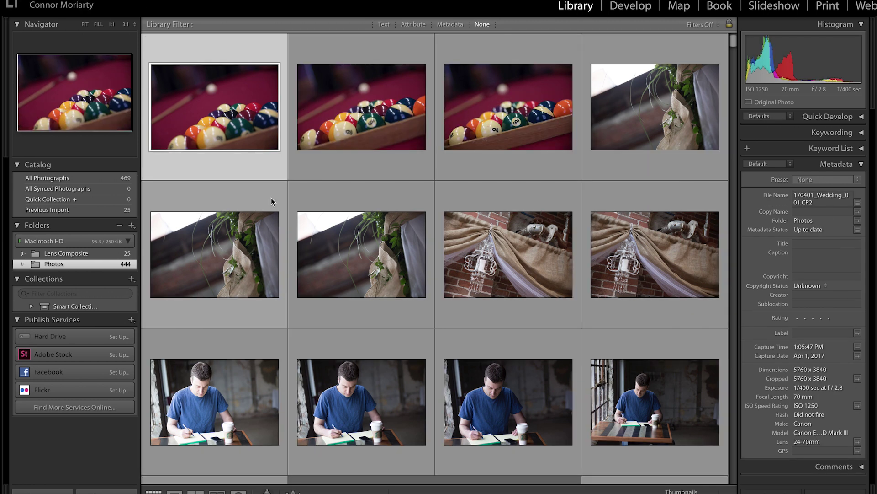
Switch the thumbnail grid to numbered cells and open the metadata preset editor for the first photo.
key("j")
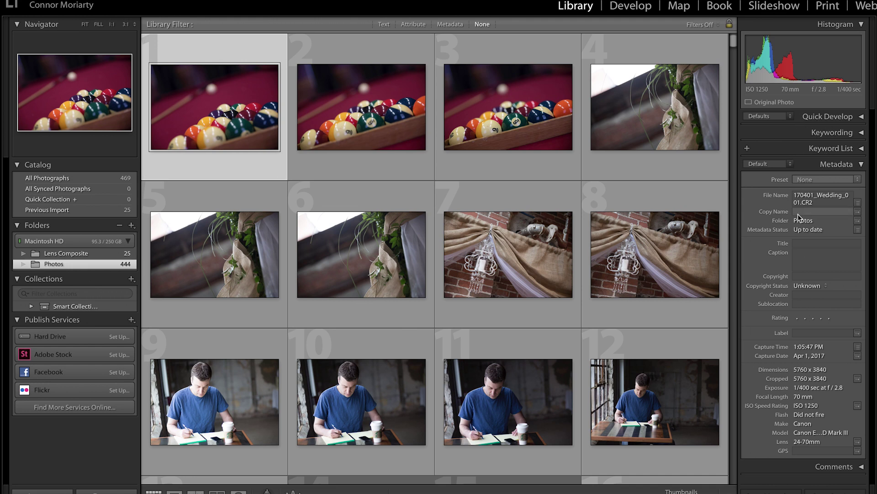
left_click(861, 165)
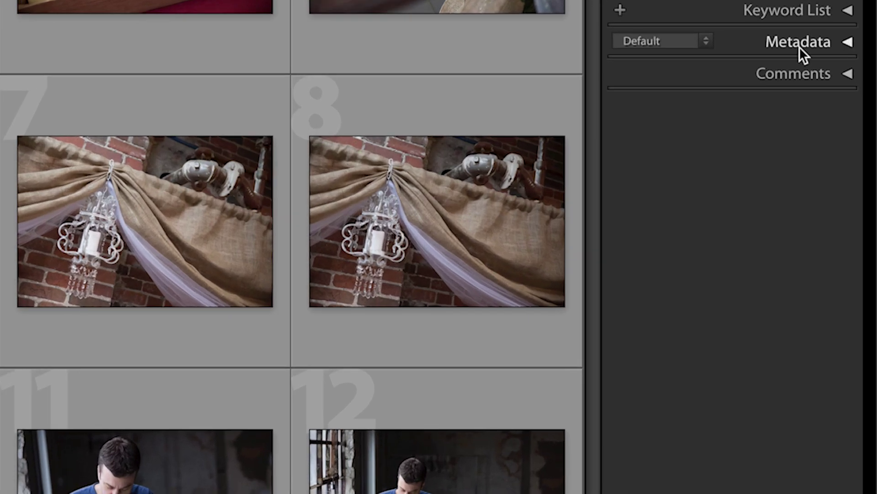
left_click(851, 43)
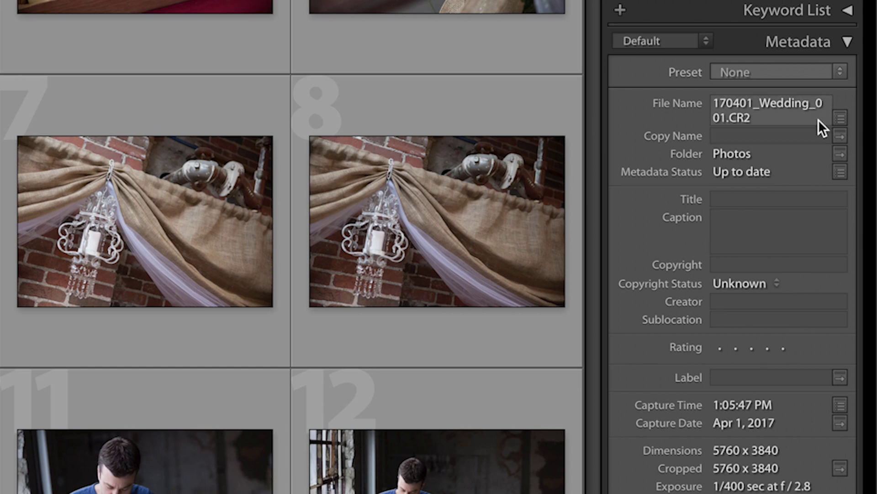
left_click(732, 75)
left_click(731, 122)
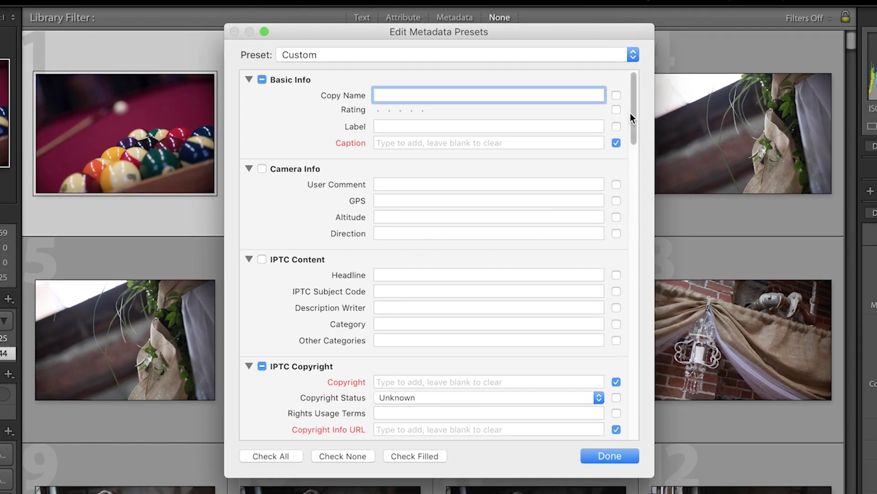
Examine the metadata preset's fields from Basic Info through the IPTC and Video sections, and the available preset options.
left_click_drag(634, 105, 687, 100)
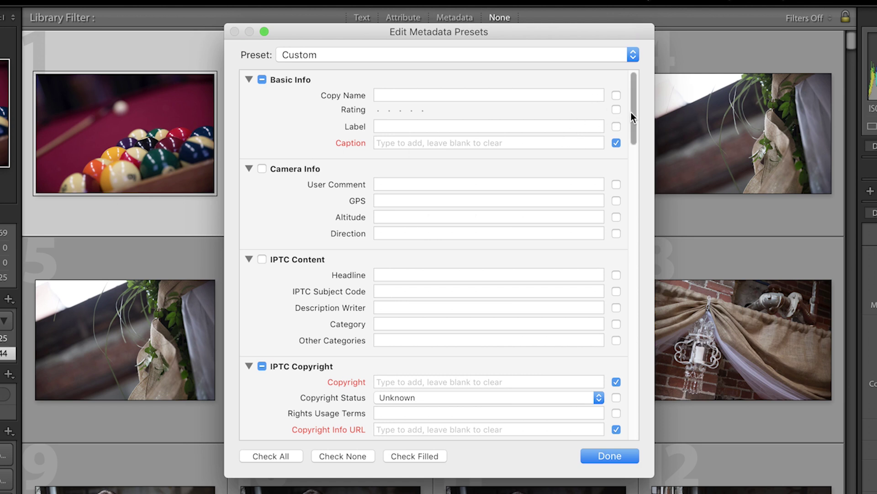
scroll(632, 111, "down", 2)
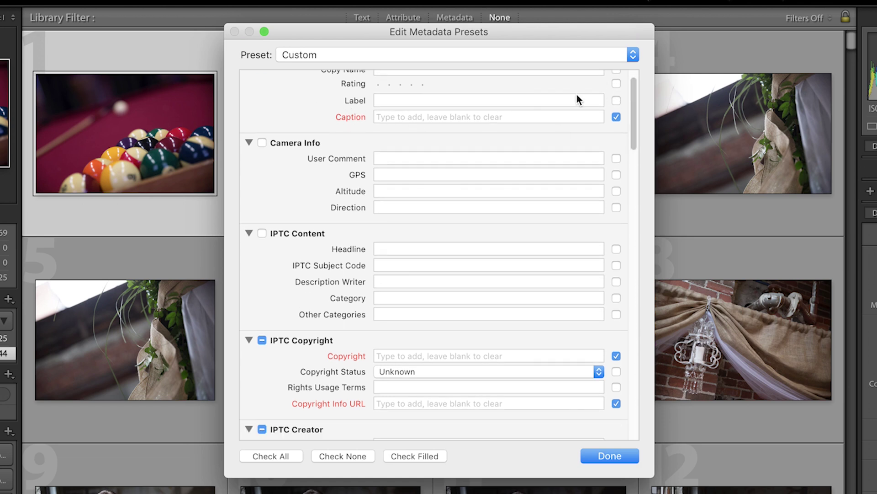
scroll(634, 116, "down", 10)
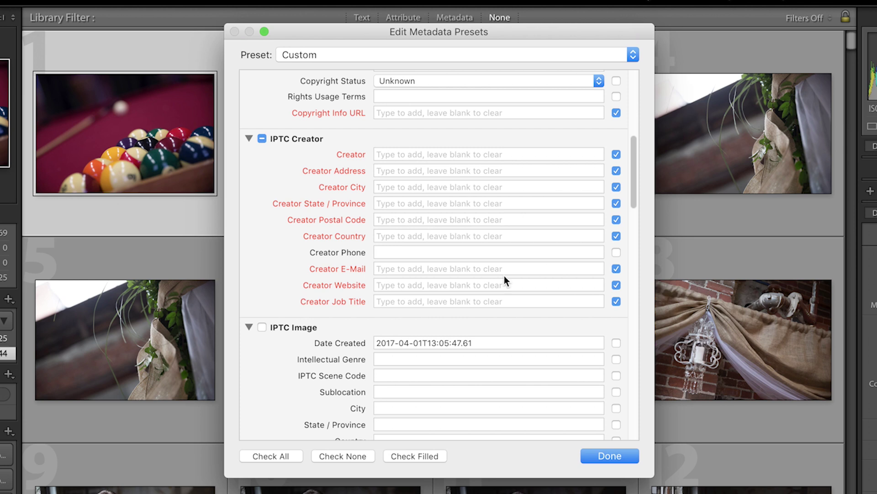
left_click_drag(635, 178, 615, 373)
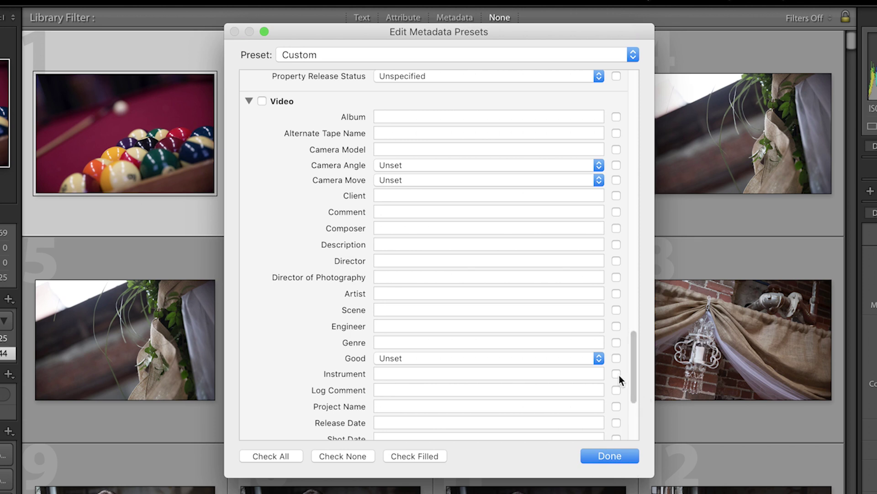
left_click_drag(632, 369, 641, 108)
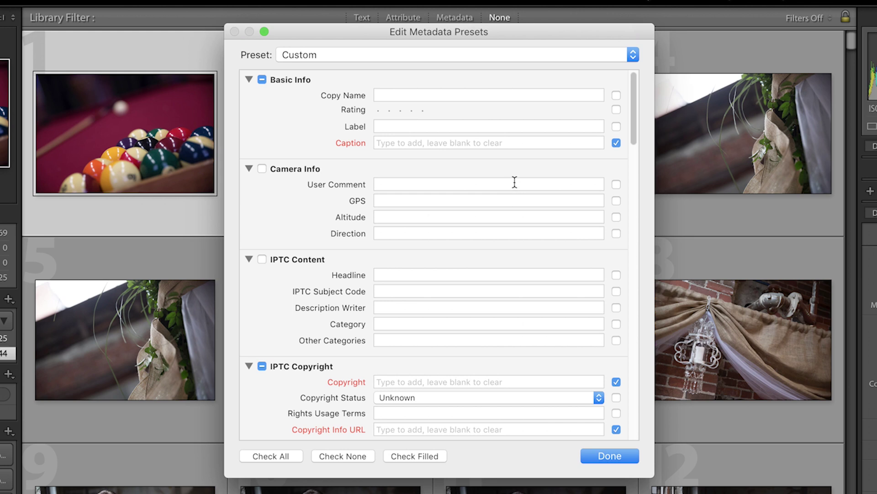
left_click(453, 56)
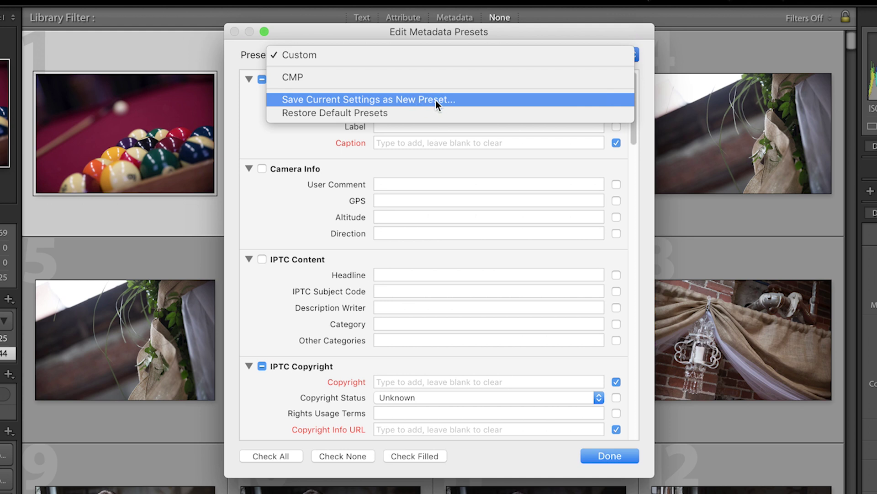
left_click(330, 139)
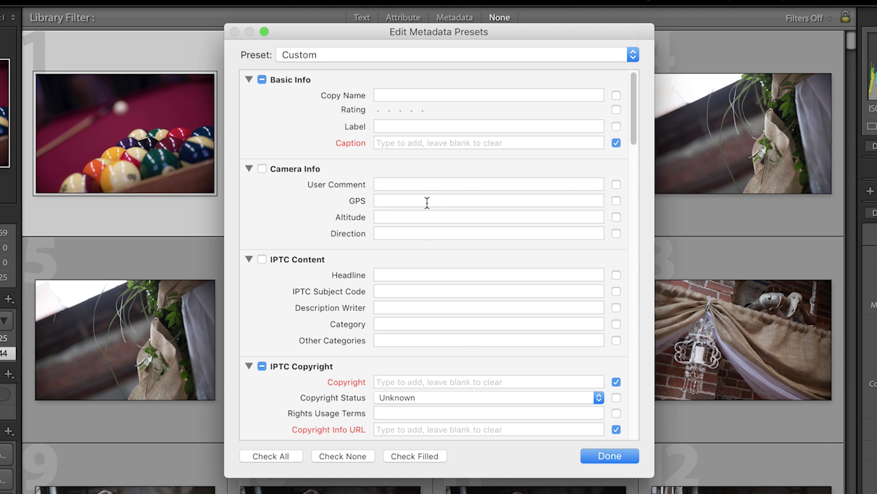
Set the caption of the CMP metadata preset to "Wedding" and save the changes to the preset.
left_click(418, 55)
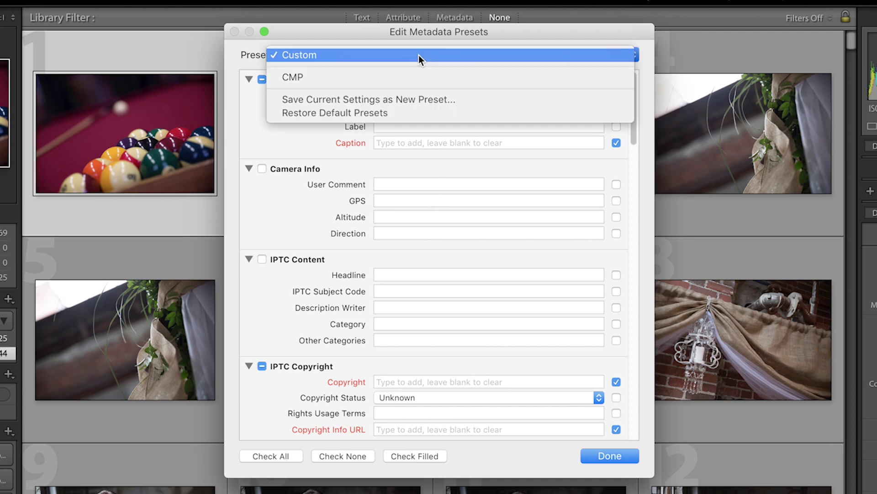
left_click(295, 75)
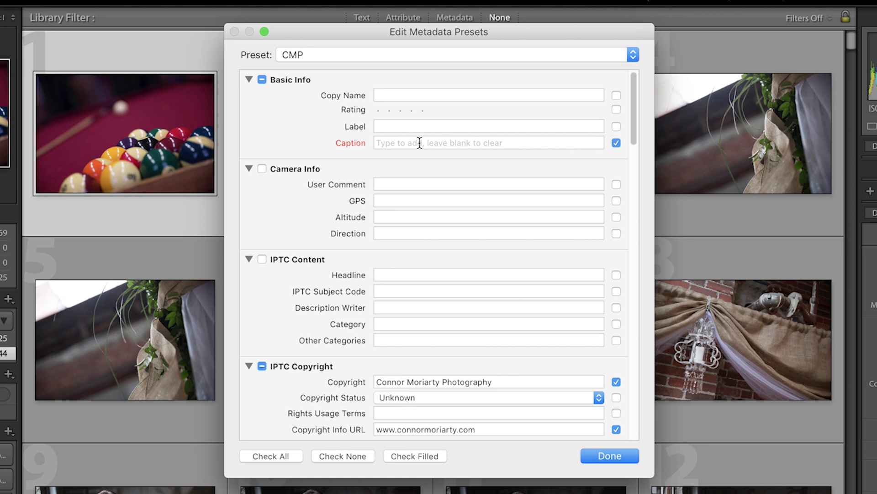
left_click(404, 143)
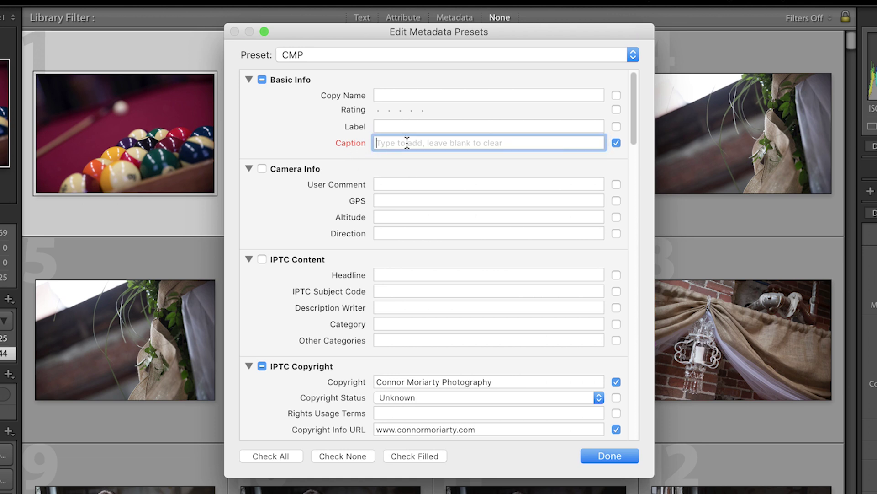
type("Wedding")
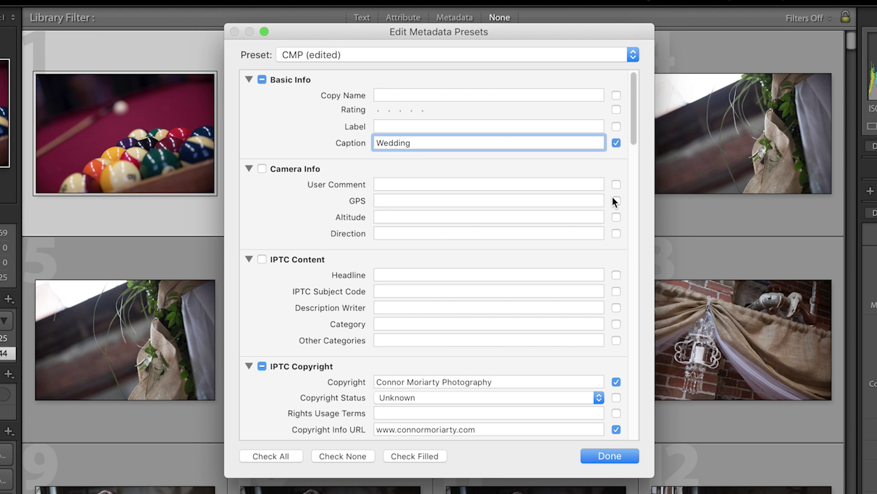
left_click(616, 459)
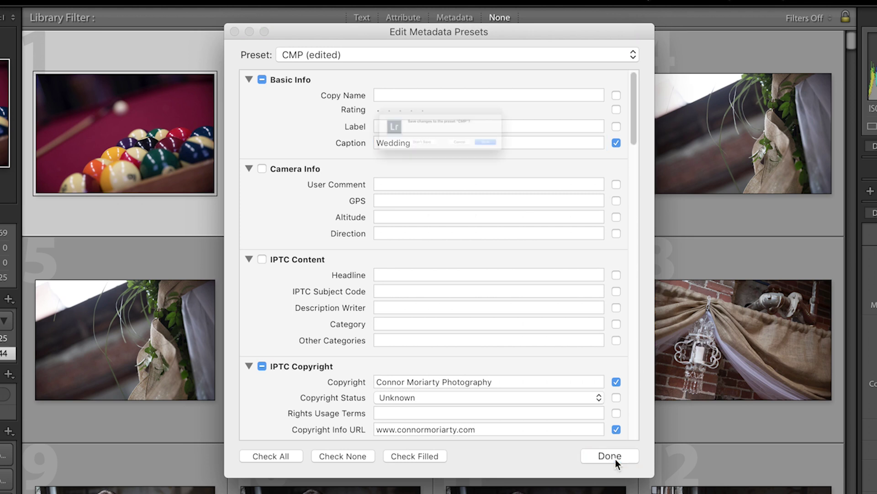
left_click(569, 164)
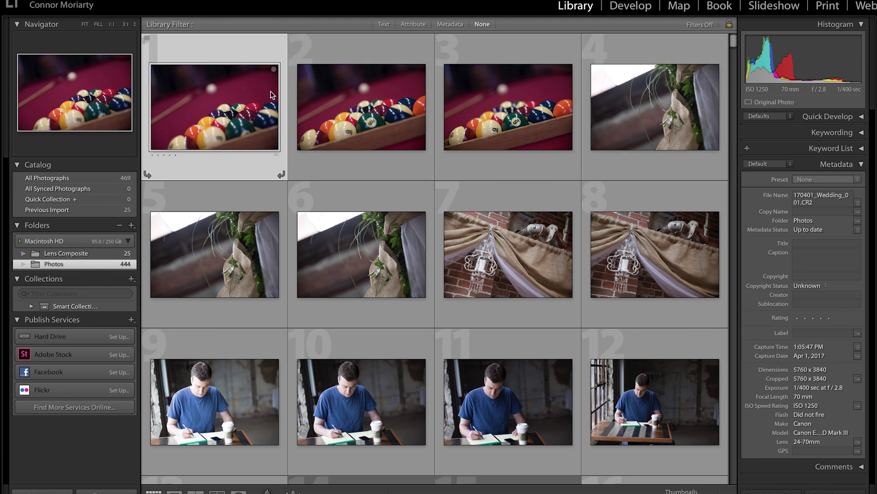
Select all photos in the folder and try to apply the CMP metadata preset to them.
key("super+a")
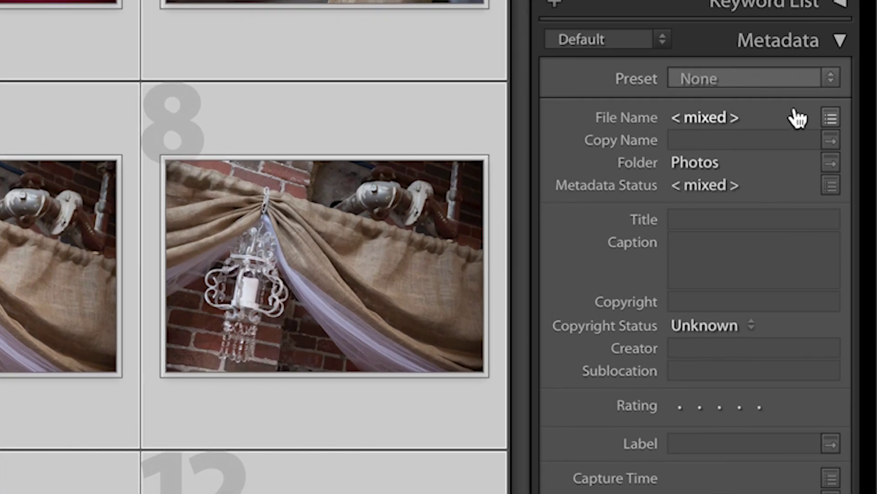
left_click(786, 84)
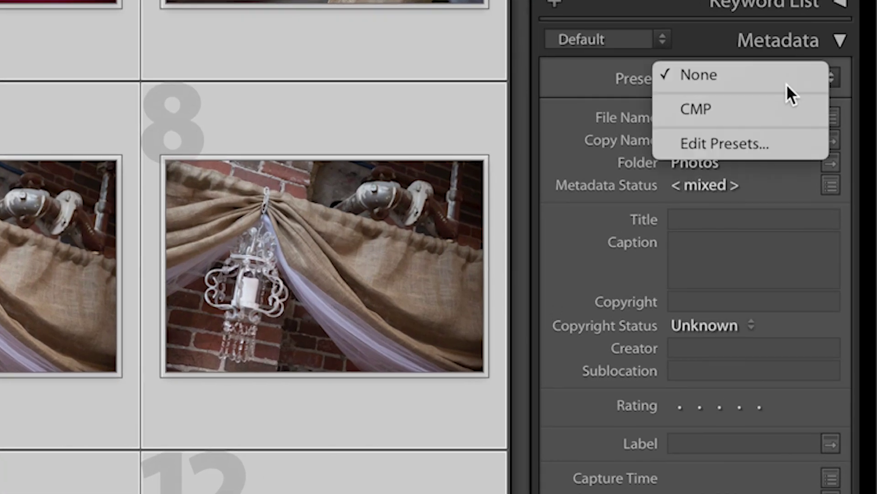
left_click(741, 105)
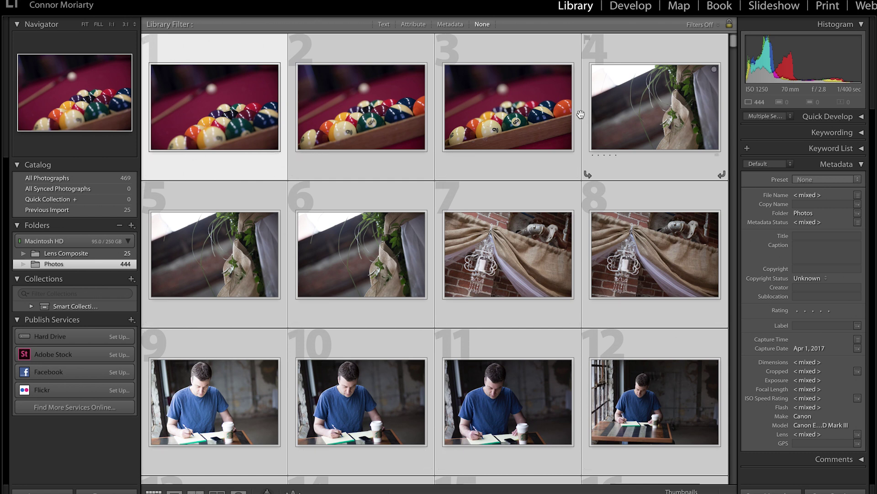
Open the first pool-table photo in Loupe view and browse forward to the black-and-white photo of the man writing.
left_click(625, 108)
left_click(537, 118)
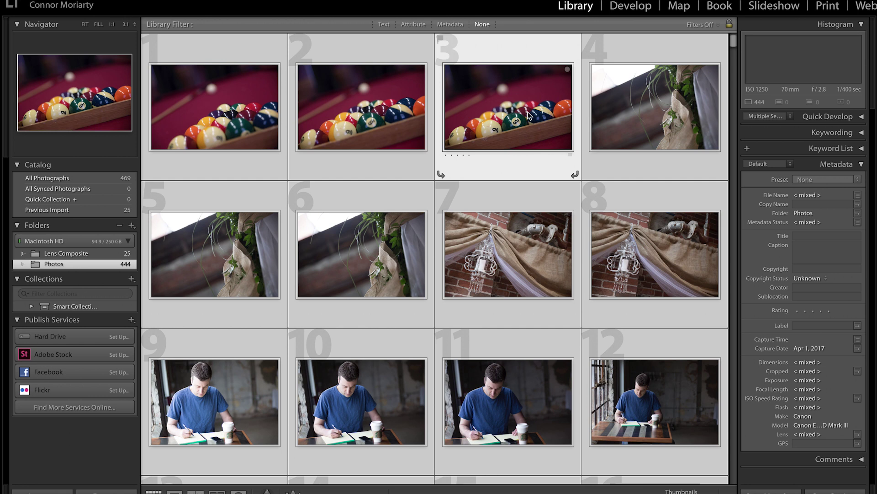
double_click(227, 92)
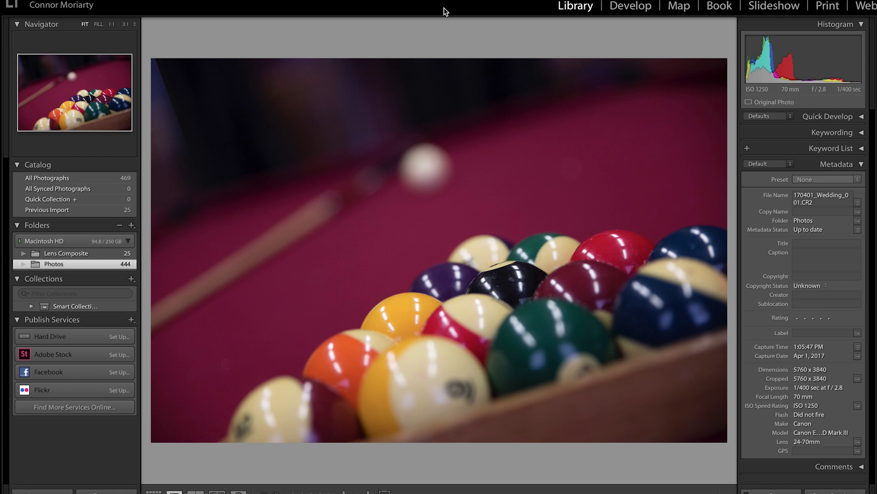
key("Right")
key("Right")
key("Right")
key("Right")
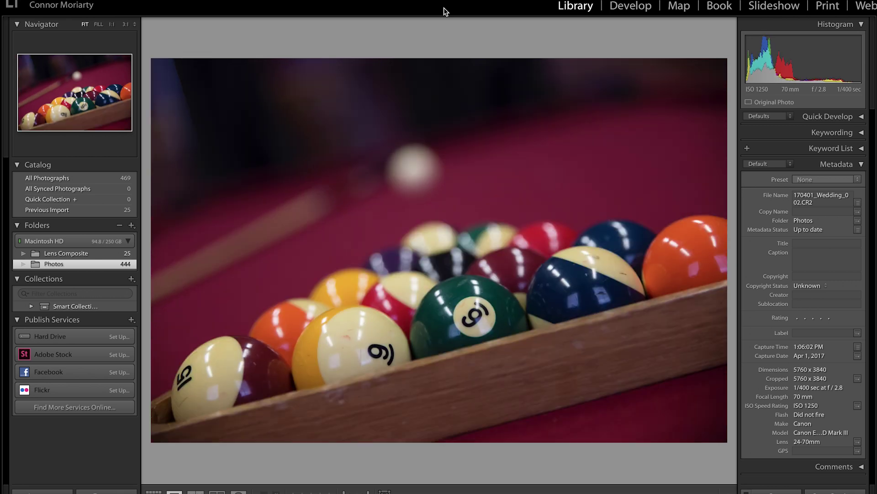
key("Right")
key("Right")
key("Right")
key("Right")
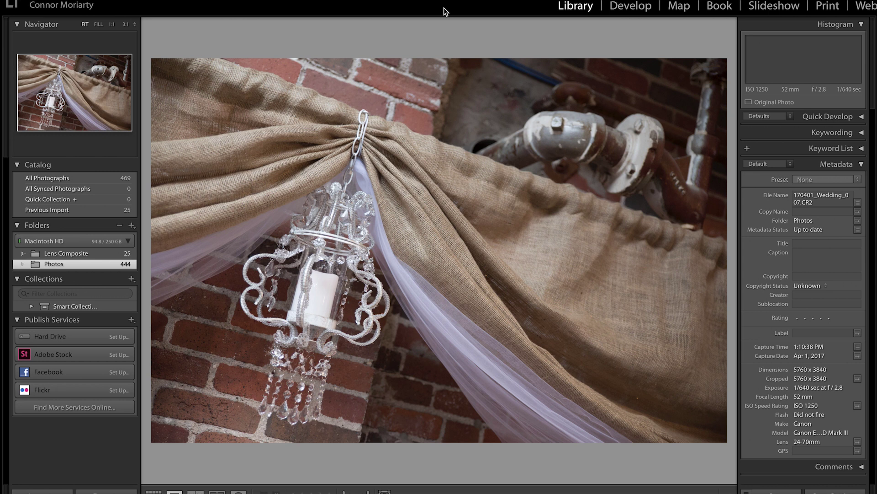
key("Right")
key("Right")
key("Right")
key("Right")
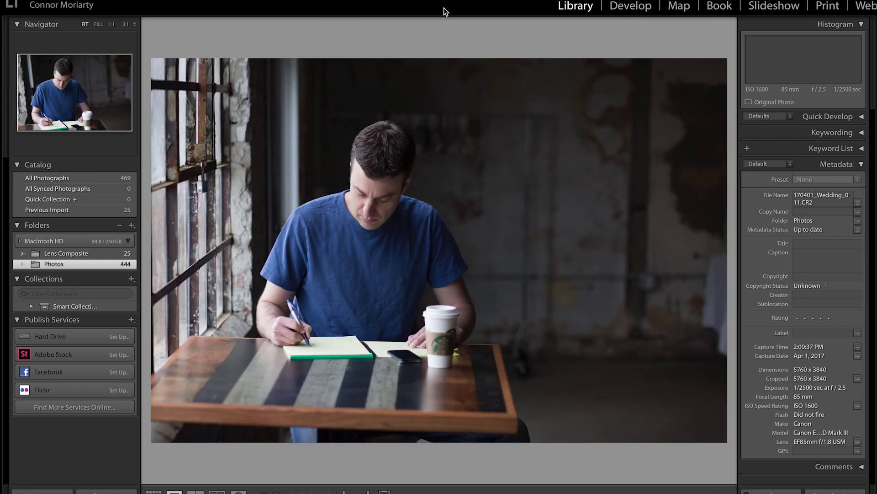
key("Right")
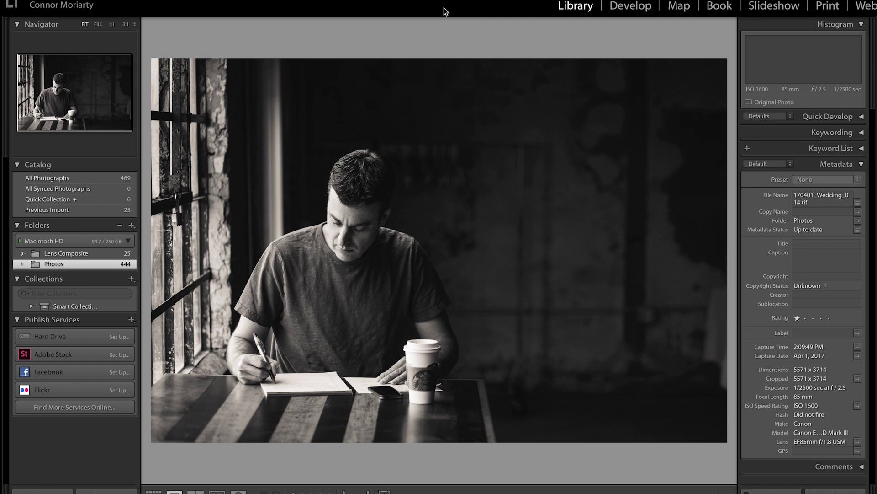
Give the black-and-white photo of the man writing a one-star rating.
key("1")
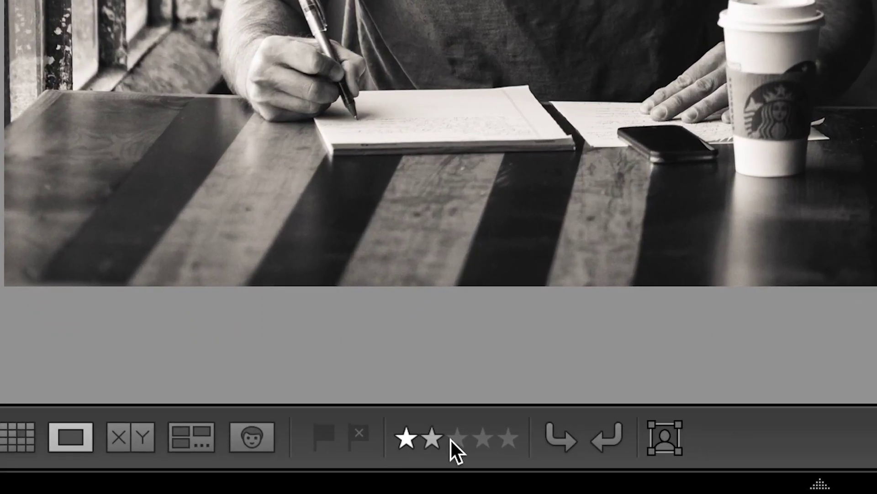
left_click(406, 439)
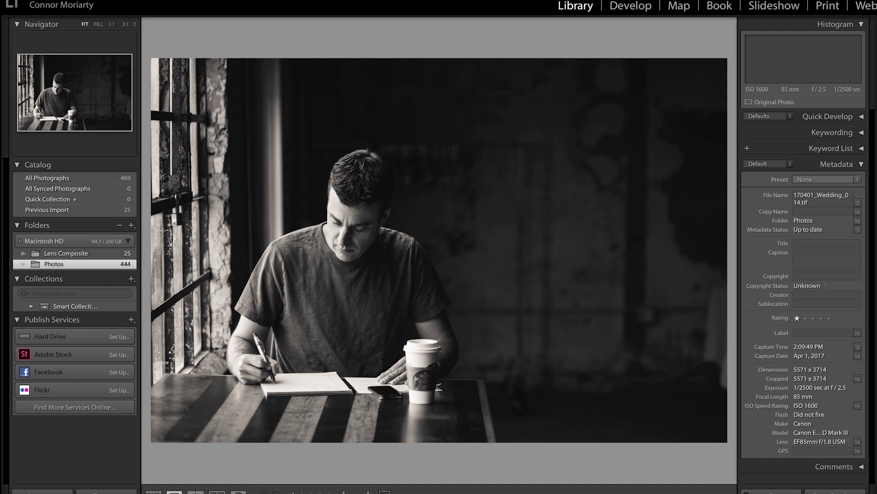
Browse forward from the man writing through the getting-ready photos to the wide shot of the groomsmen around the pool table.
key("Right")
key("Right")
key("Right")
key("Right")
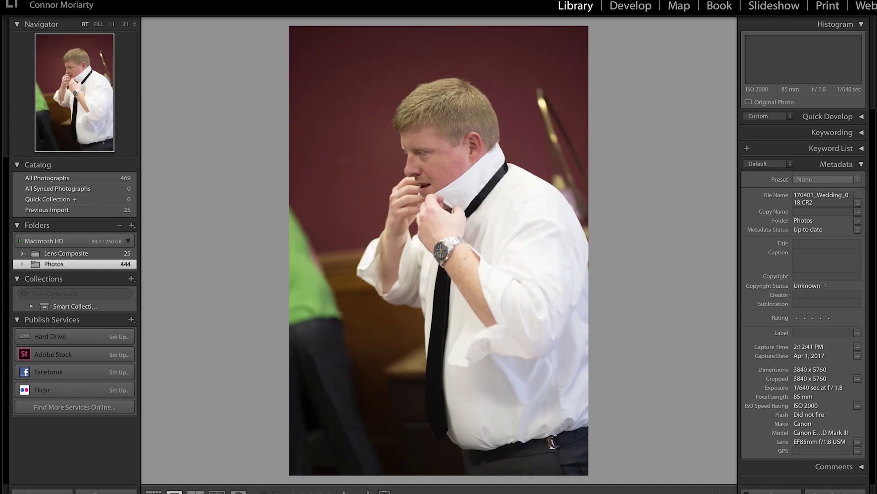
key("Right")
key("Right")
key("Right")
key("Right")
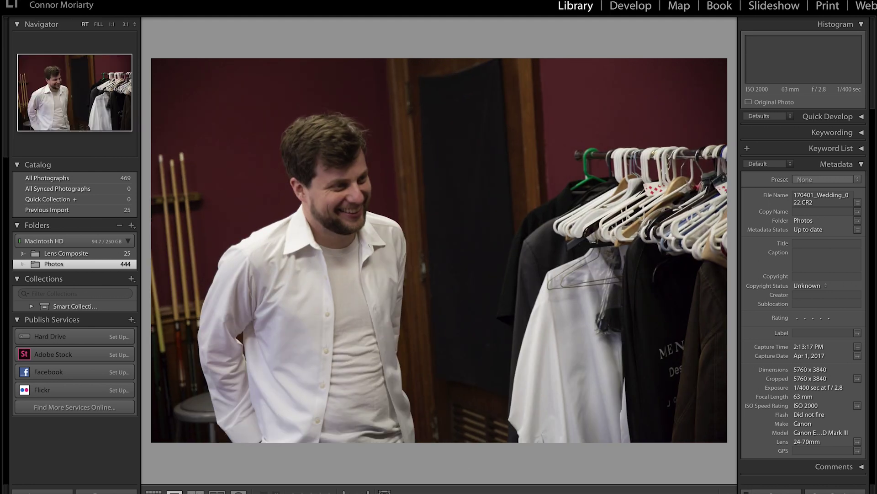
key("Right")
key("Right")
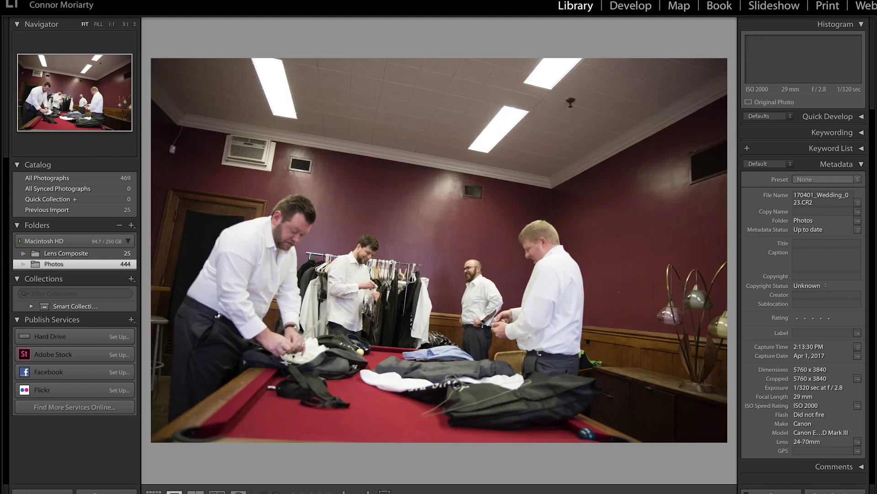
key("Right")
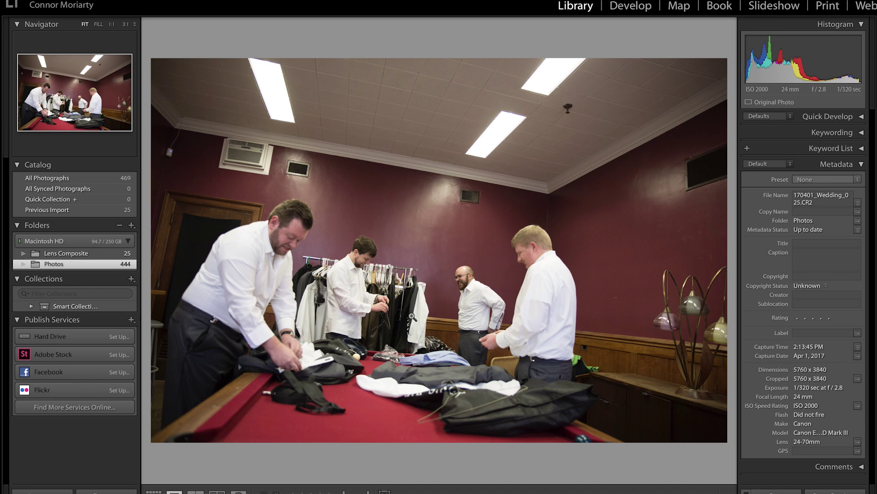
Return to the photo grid and select all photos in the folder.
key("g")
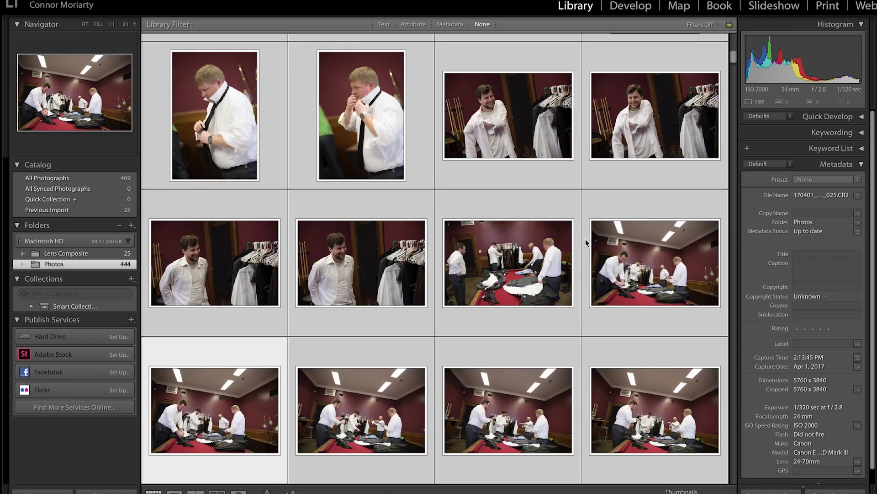
key("ctrl+a")
Open photo 191, showing the groom standing alone in the old warehouse yard, in Loupe view.
left_click_drag(732, 57, 745, 240)
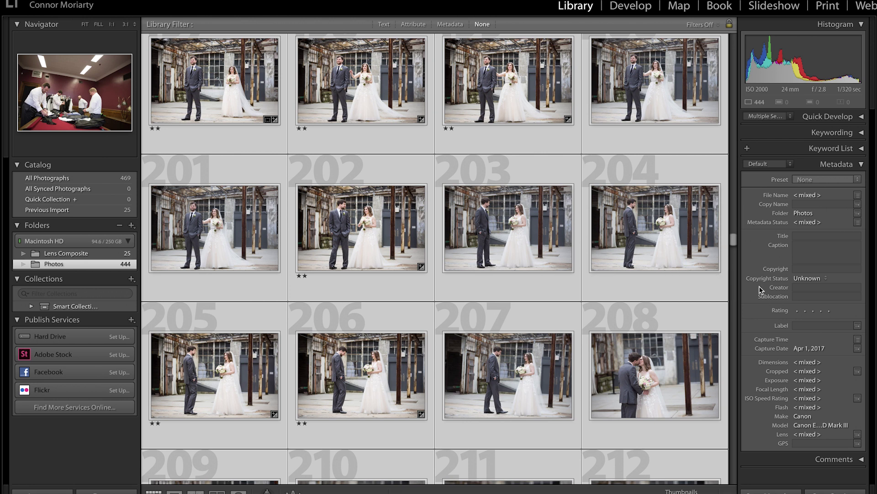
left_click_drag(734, 242, 735, 234)
left_click(540, 94)
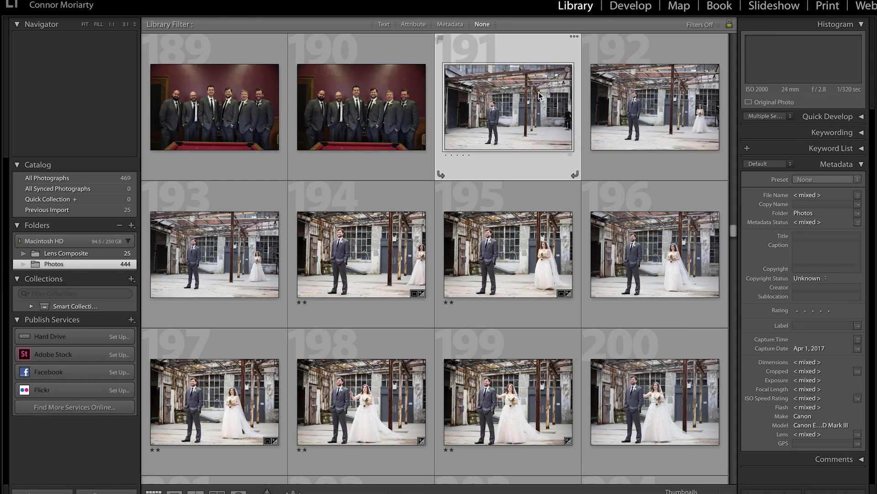
double_click(520, 105)
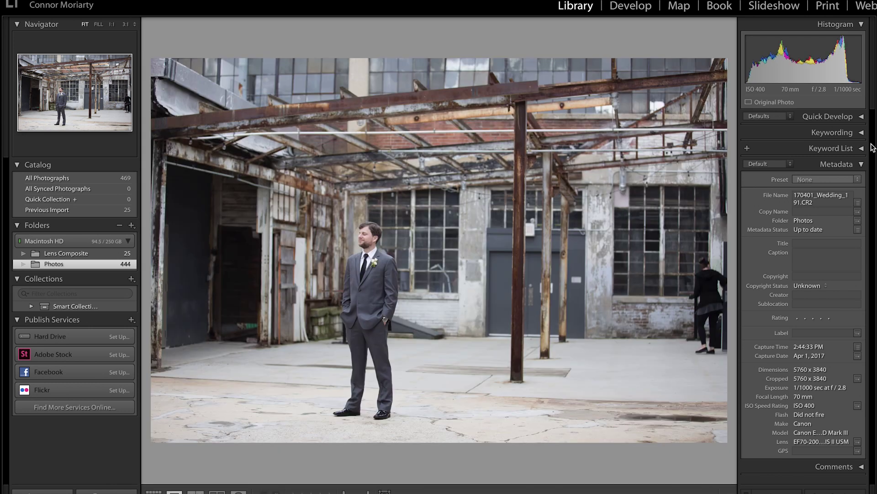
Browse forward through the bride and groom's first-look series to photo 203, where they face each other.
key("Right")
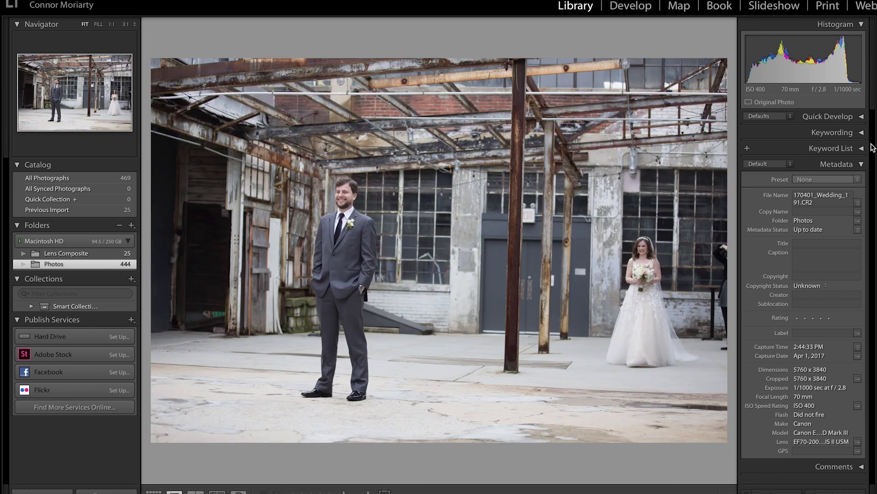
key("Right")
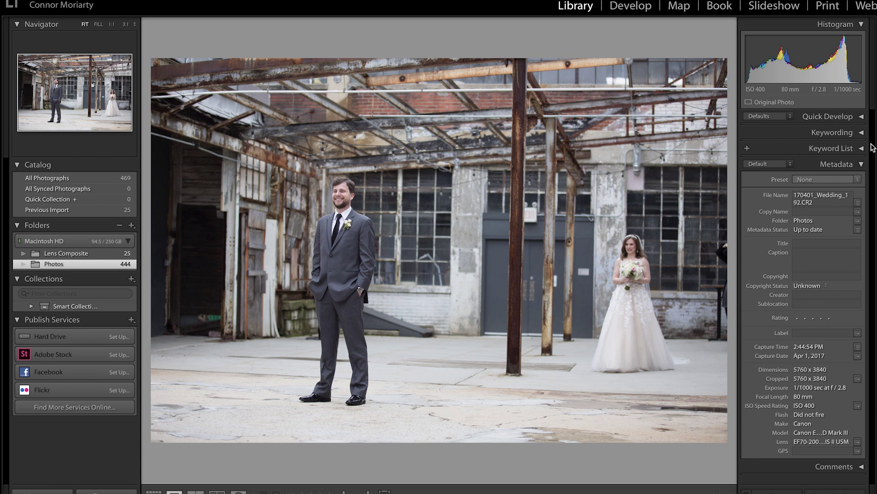
key("Right")
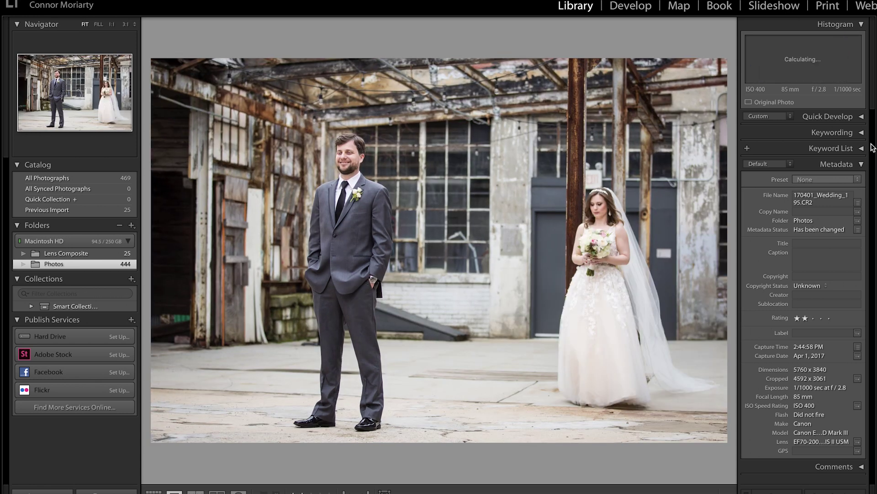
key("Right")
key("Right")
key("Right")
key("Right")
key("Right")
key("Right")
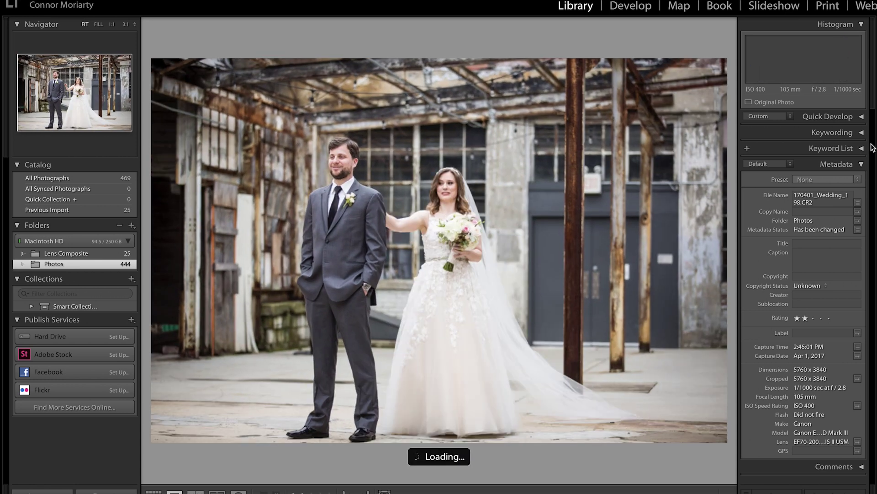
key("Right")
key("Right")
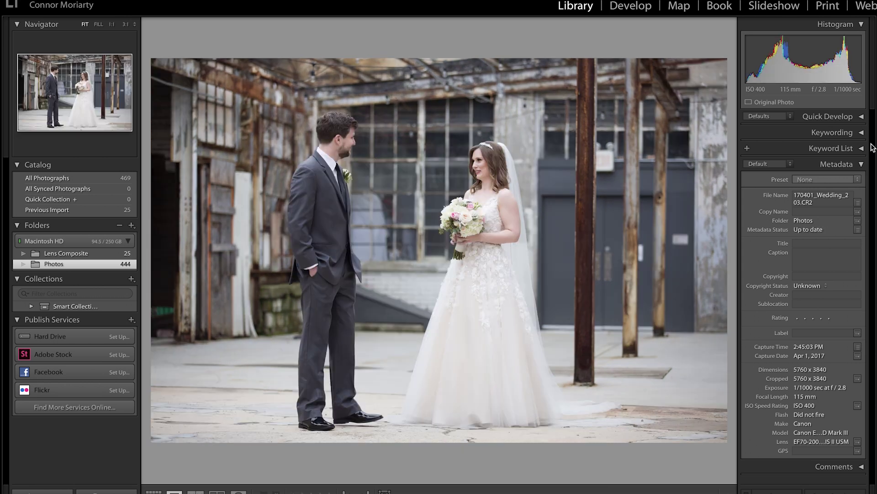
Compare the similar first-look shots by going back to photo 197 and forward again to photo 199.
key("Left")
key("Left")
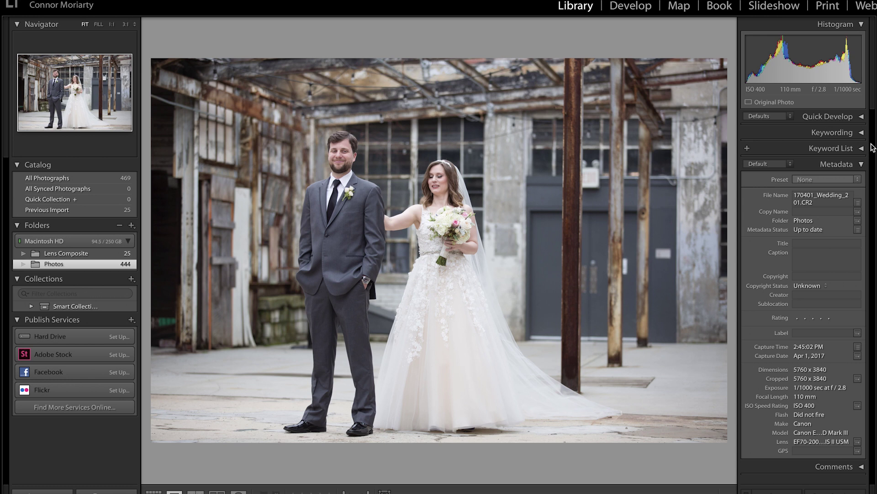
key("Left")
key("Left")
key("Left")
key("Left")
key("Left")
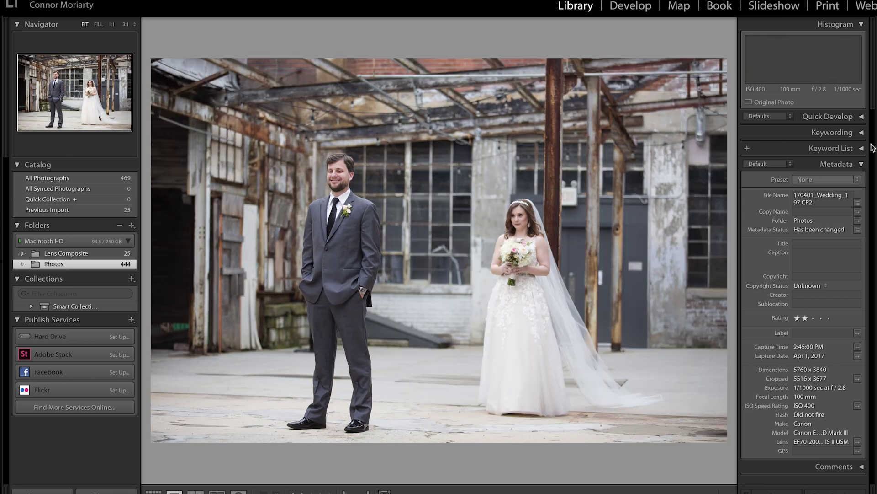
key("Right")
key("Right")
key("Right")
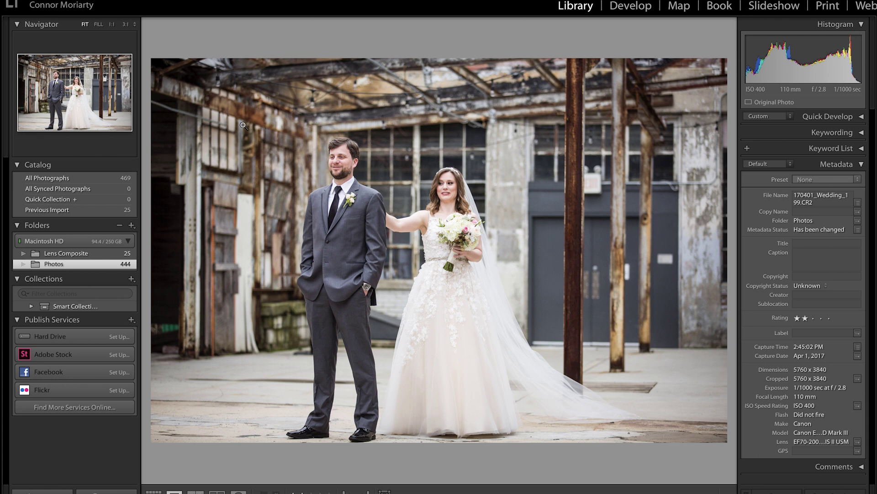
Switch from Loupe view to the grid, reopen photo 199 in Loupe view and return to the grid.
key("g")
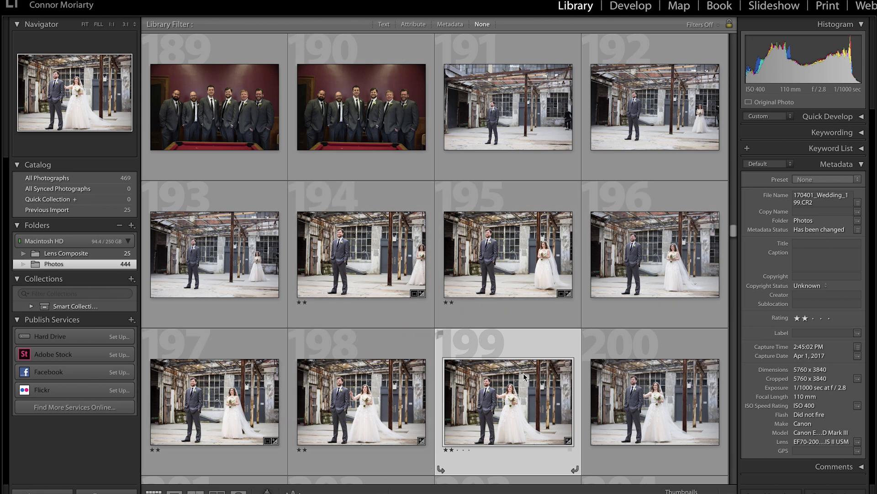
double_click(481, 388)
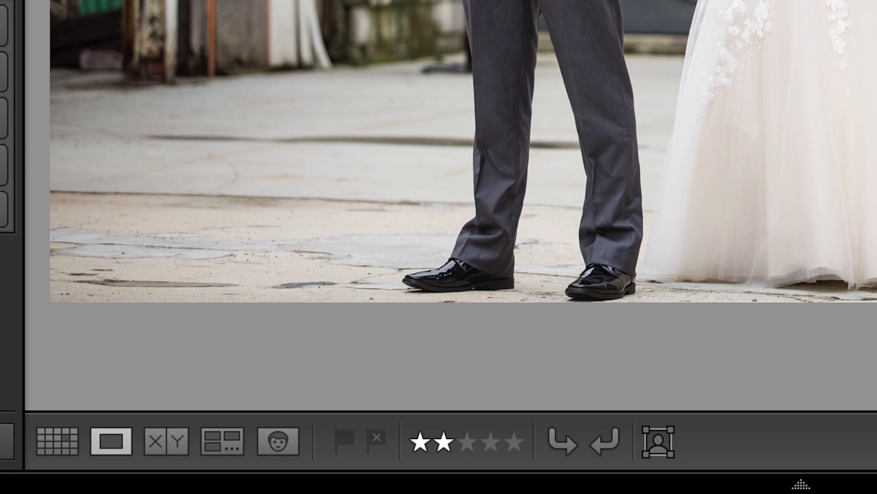
left_click(57, 441)
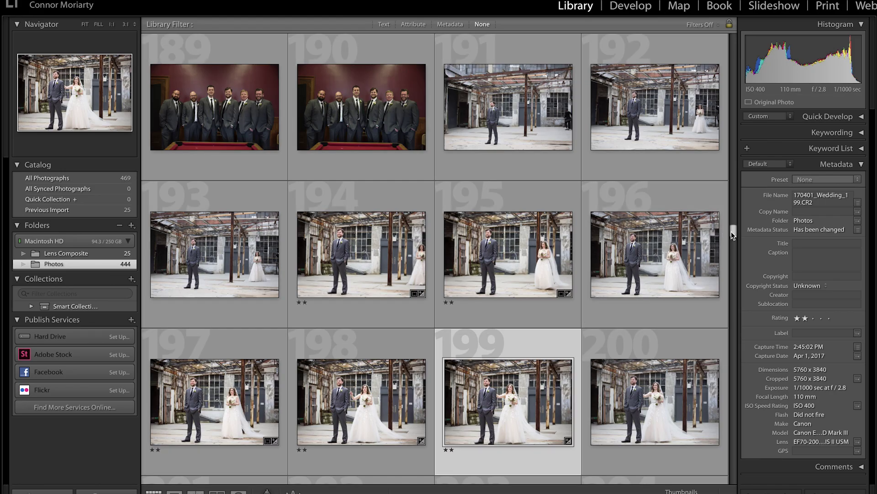
Select all photos in the folder that have a one-star rating.
scroll(734, 194, "up", 5)
scroll(734, 193, "up", 10)
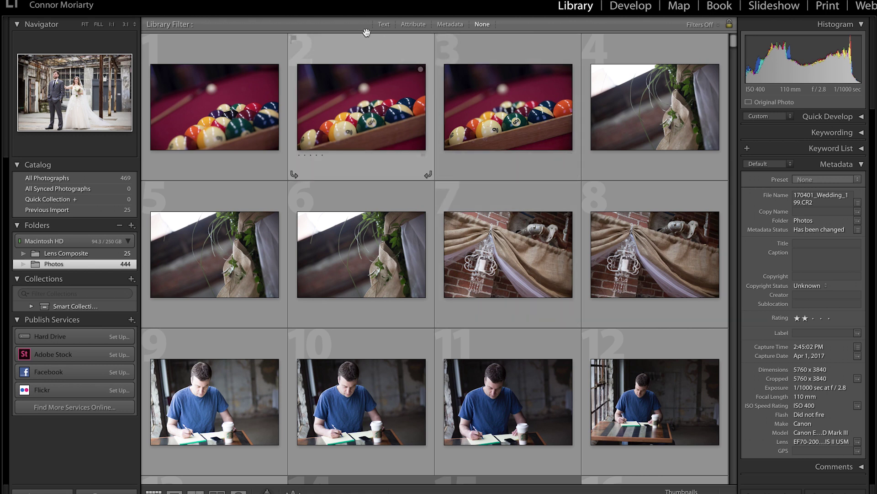
left_click(105, 2)
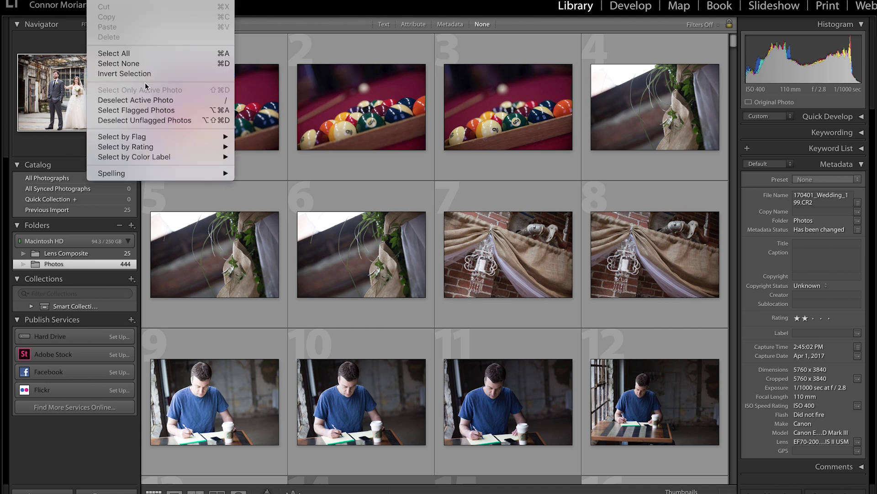
mouse_move(157, 147)
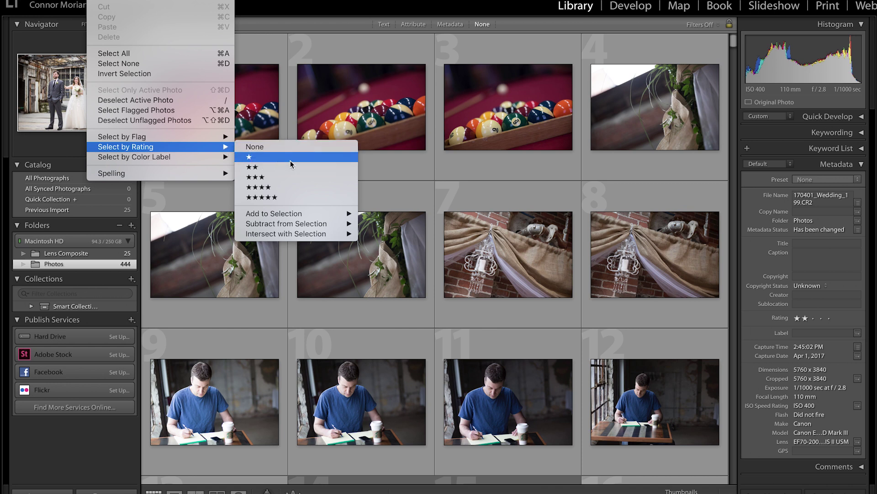
left_click(258, 158)
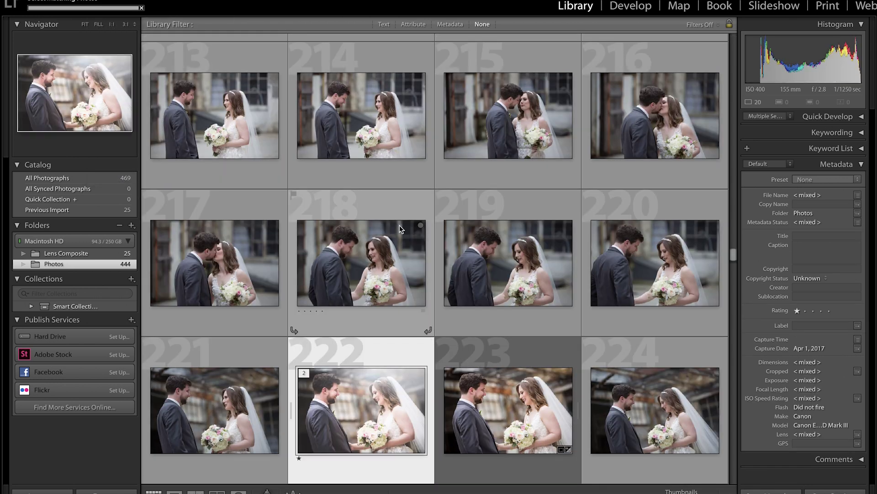
Open photo 222 in Loupe view and review the one-star photos through to the black-and-white photo of the man writing.
double_click(393, 403)
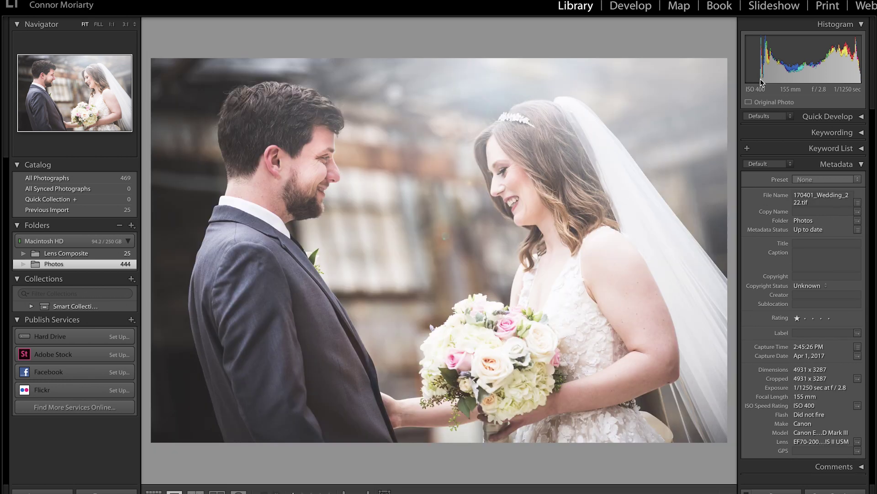
key("Right")
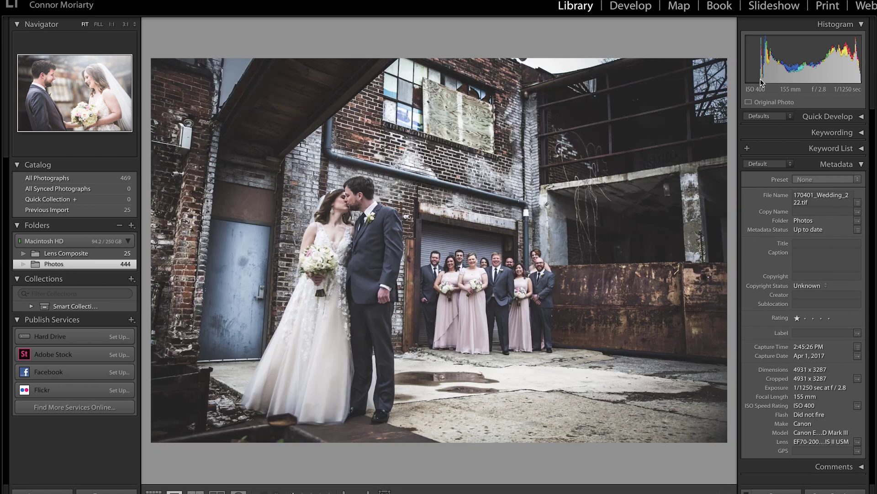
key("Right")
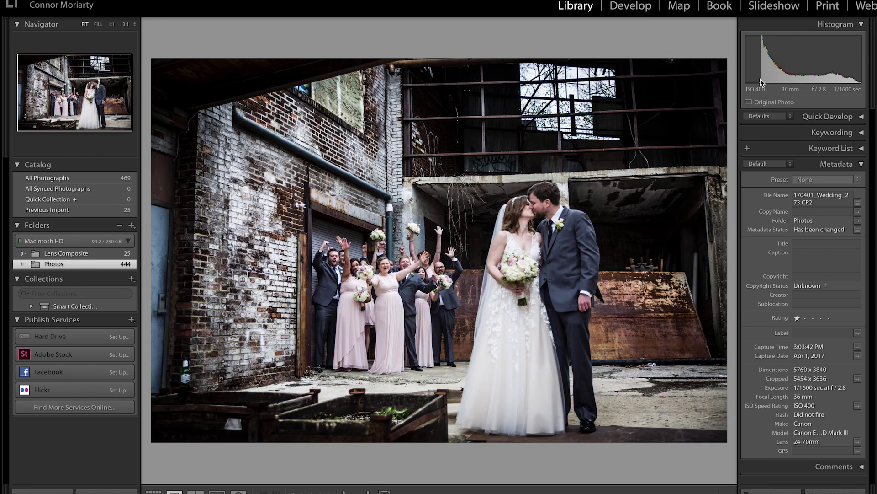
key("Right")
key("Right")
key("Right")
key("Right")
key("Right")
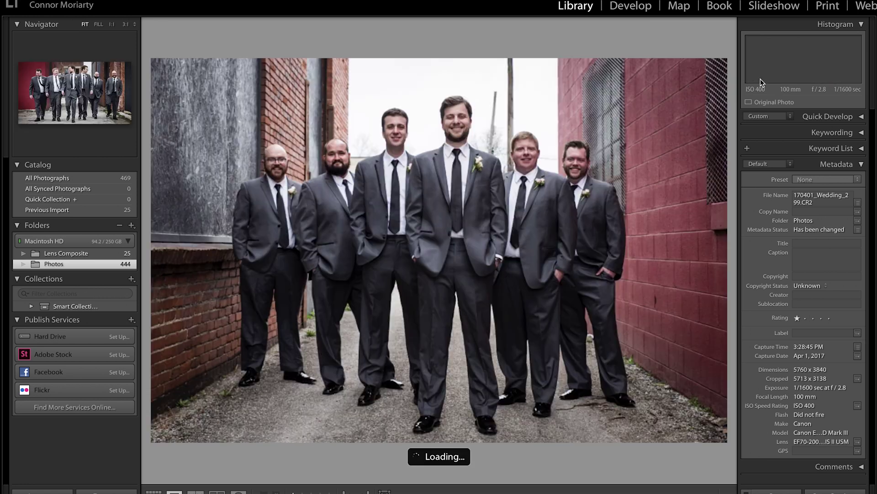
key("Right")
key("Right")
key("Right")
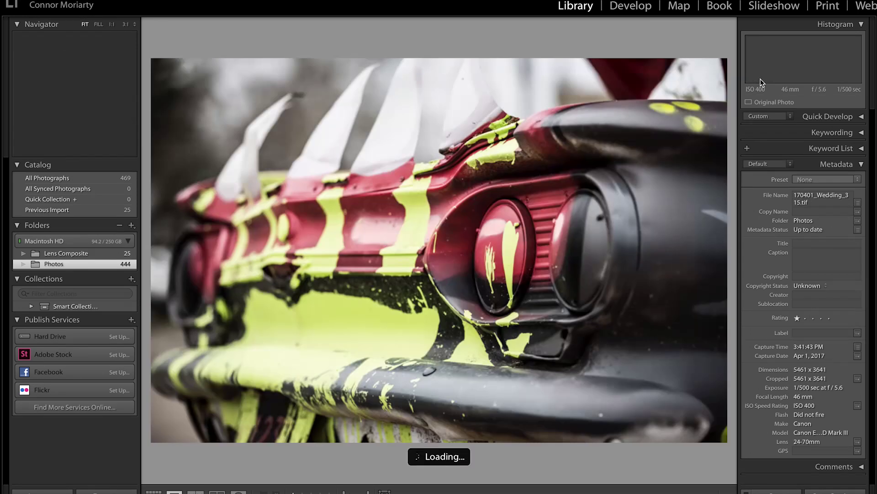
key("Right")
key("Right")
key("Right")
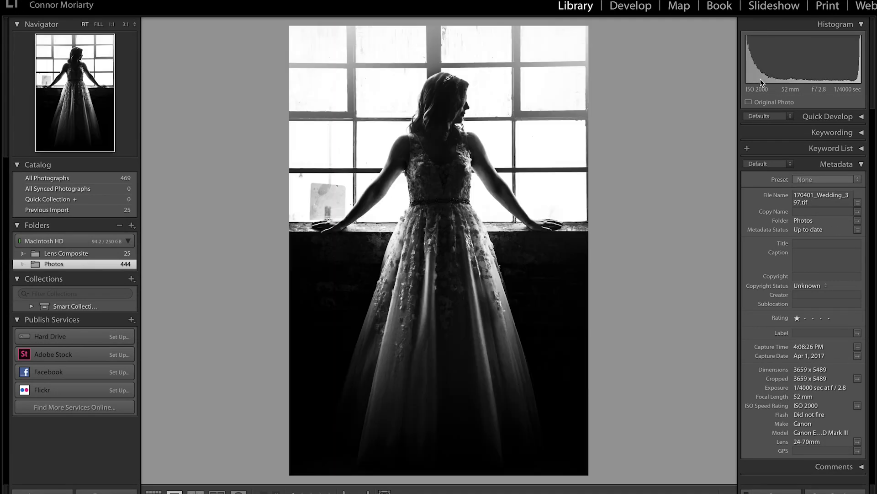
key("Right")
key("Right")
key("Right")
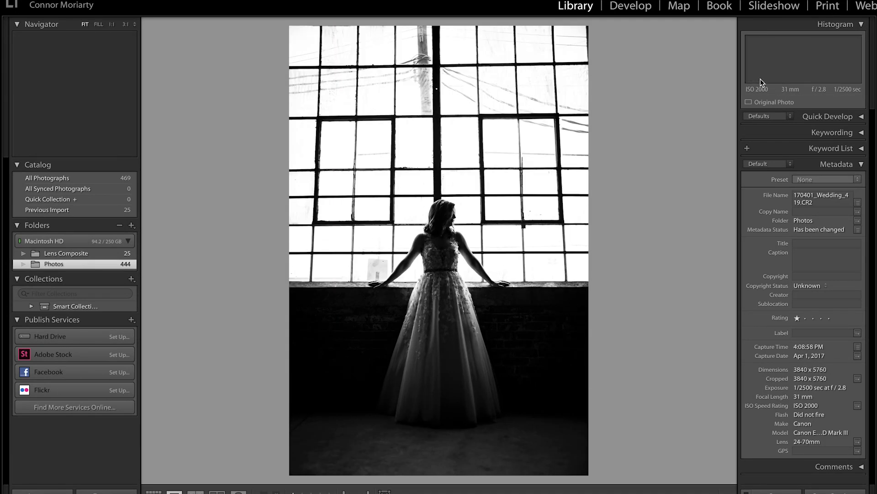
key("Right")
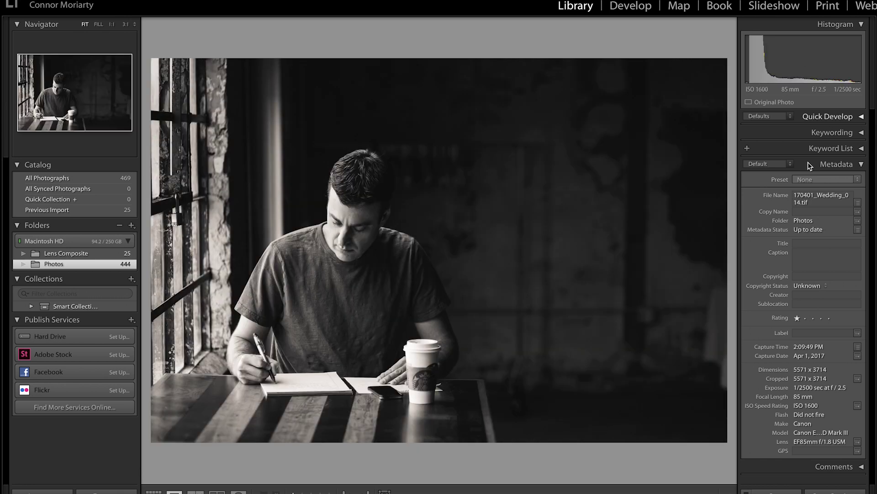
Select all two-star photos and browse forward and back through them in Loupe view.
left_click(98, 1)
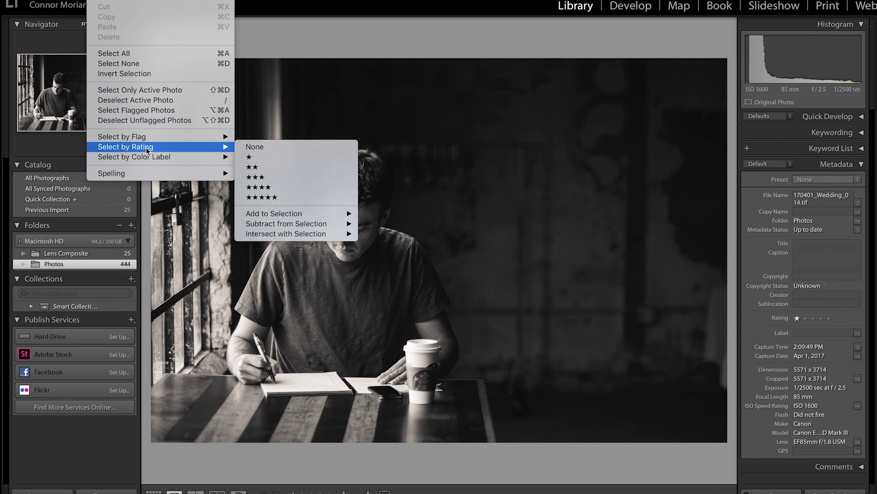
left_click(263, 167)
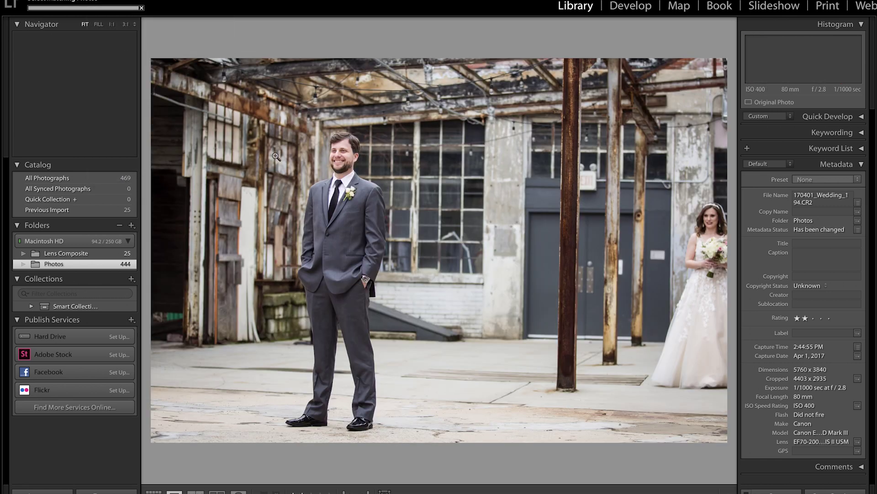
key("Right")
key("Right")
key("Right")
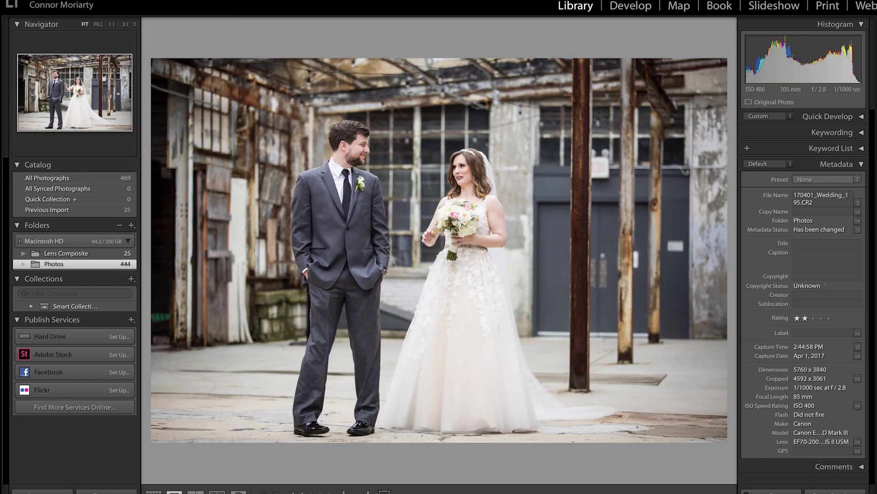
key("Left")
key("Left")
key("Left")
key("Left")
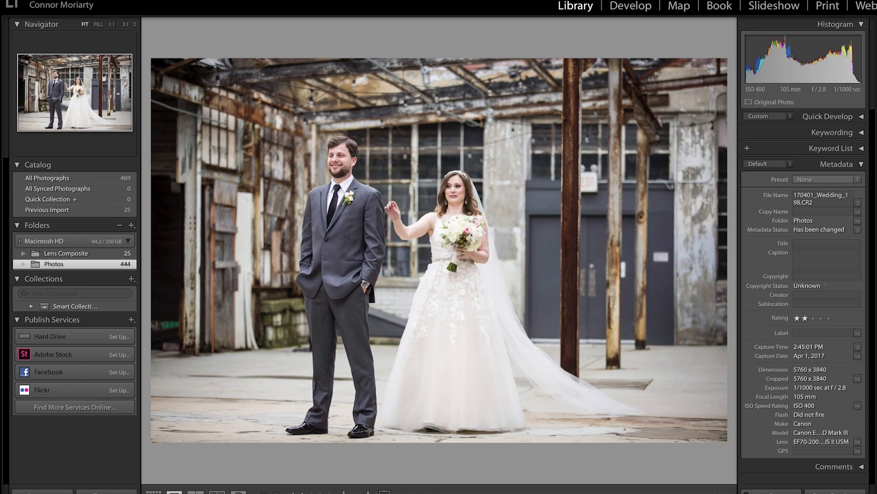
Browse back and forward through the selected two-star photos in Loupe view, and return to the grid from photo 205.
key("Left")
key("Left")
key("Left")
key("Left")
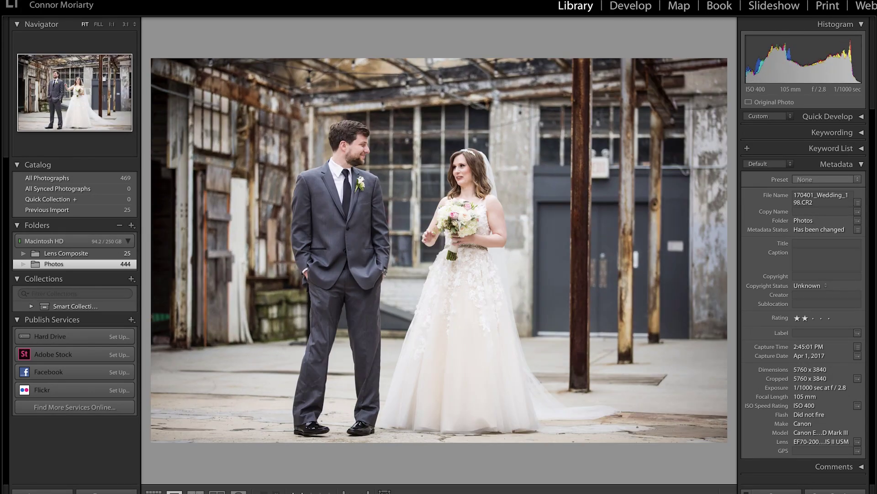
key("Right")
key("Right")
key("Right")
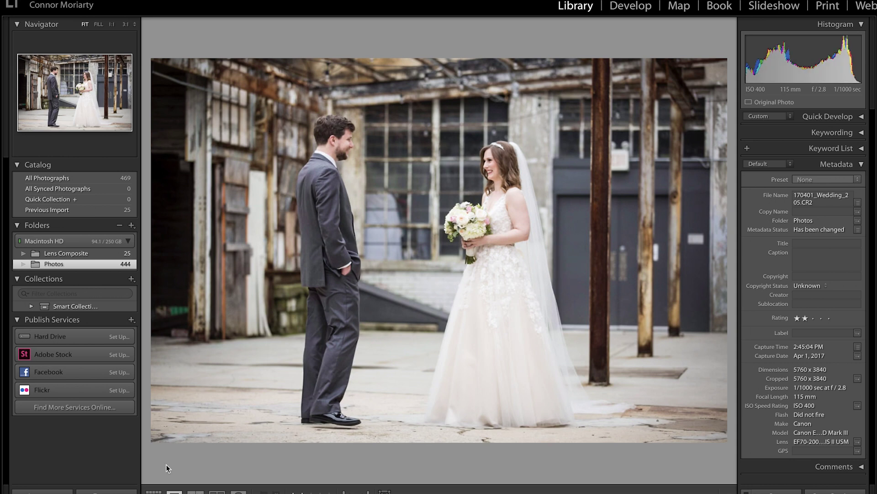
left_click(153, 491)
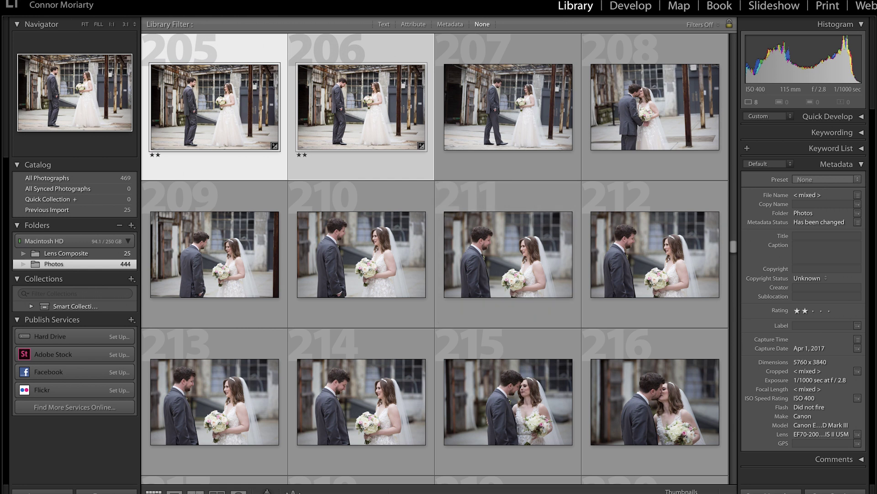
Select all one-star photos in the folder and look through the selection further down the grid.
left_click(110, 3)
mouse_move(142, 149)
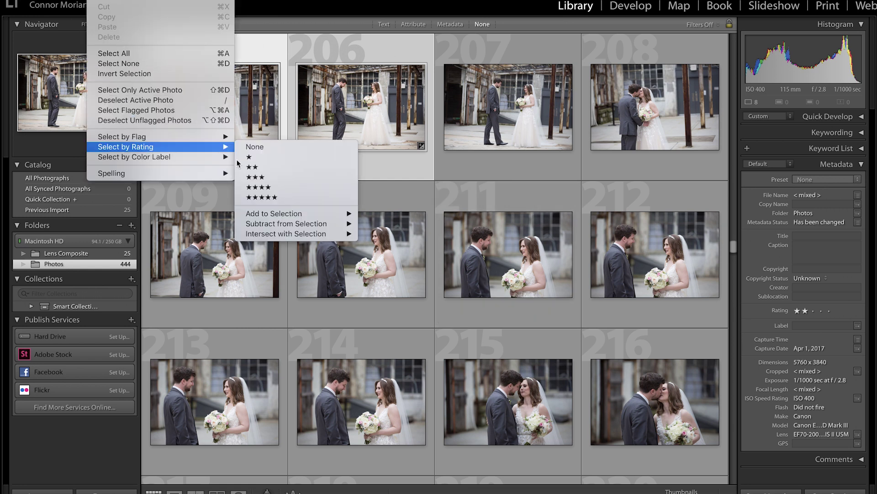
left_click(275, 160)
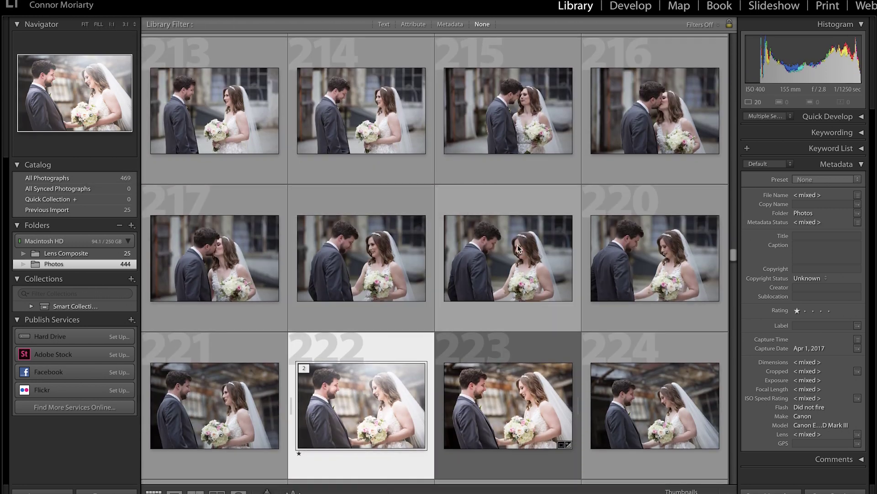
left_click_drag(734, 254, 732, 400)
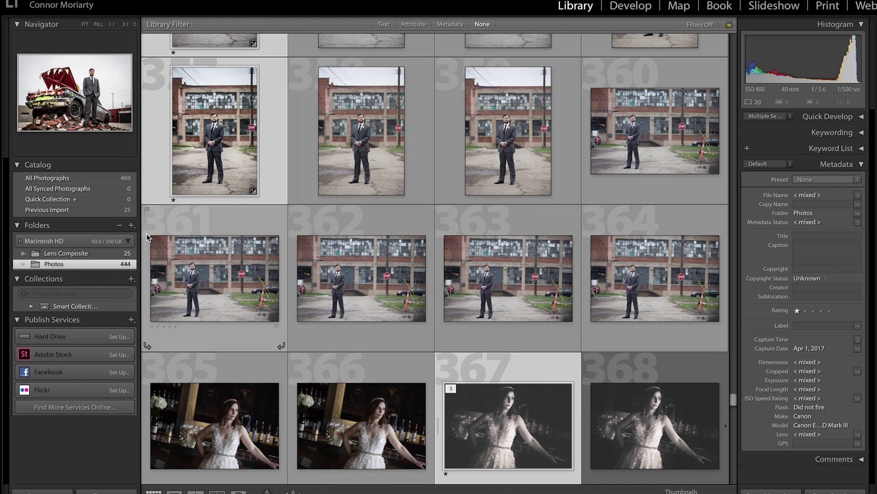
Try resizing the side panels, widening the one with the metadata and returning it to its narrow width.
left_click_drag(141, 233, 70, 229)
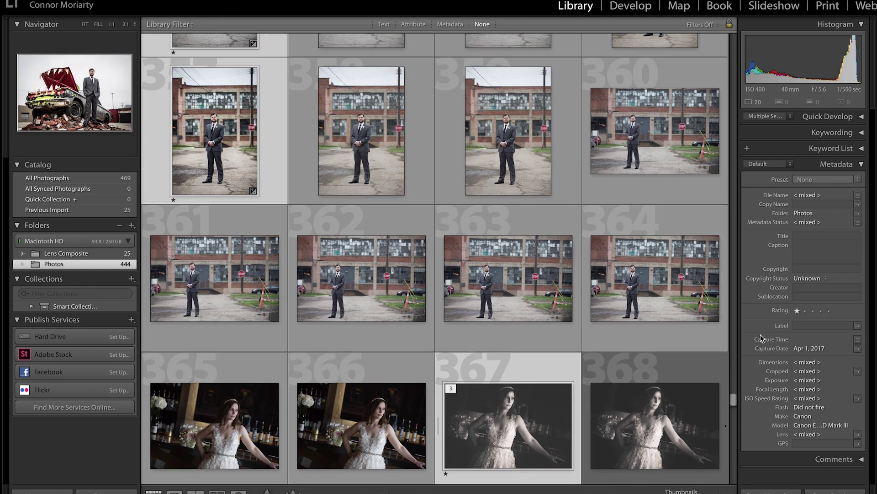
left_click_drag(738, 207, 672, 206)
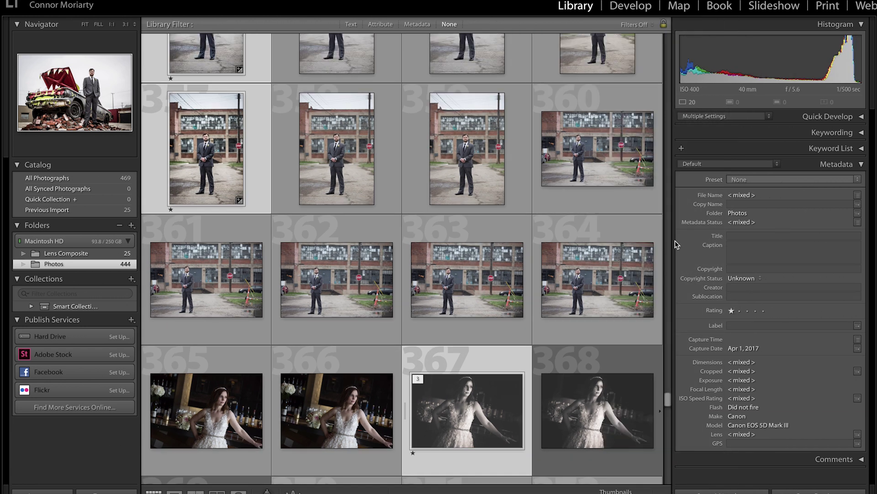
left_click_drag(673, 242, 777, 240)
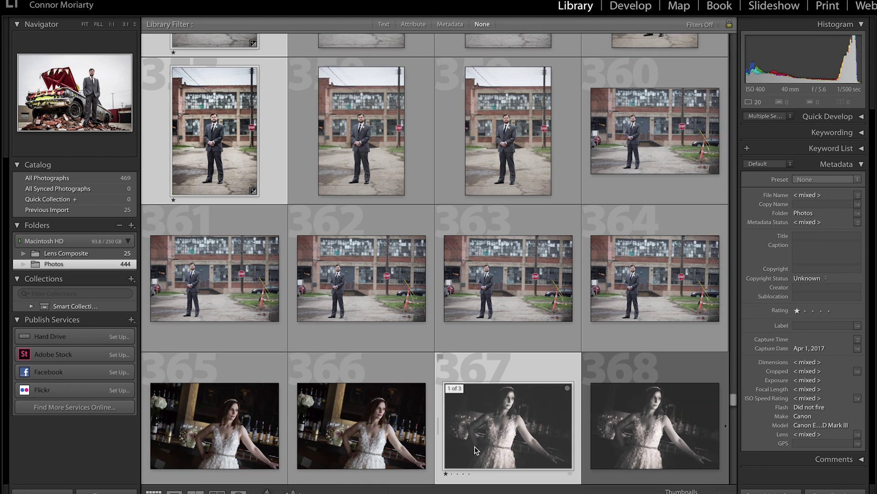
Show the filmstrip, enlarge its thumbnails by increasing its height, and collapse it again.
left_click(440, 491)
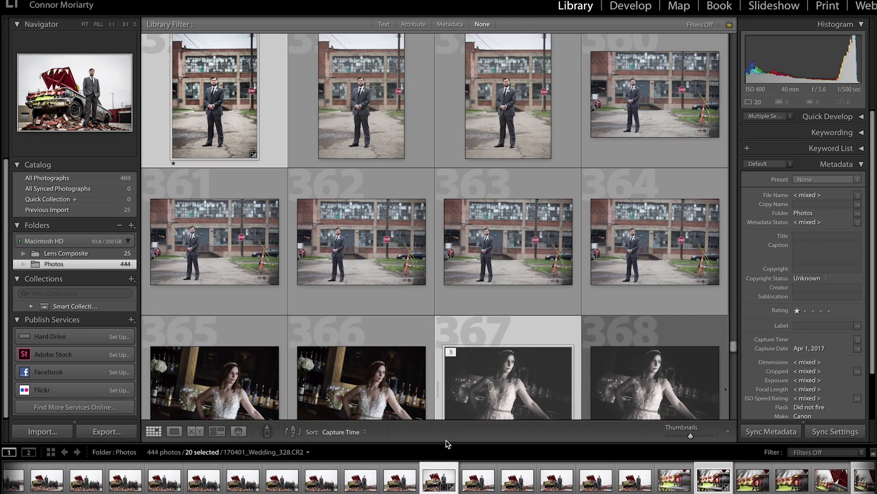
left_click_drag(445, 442, 444, 365)
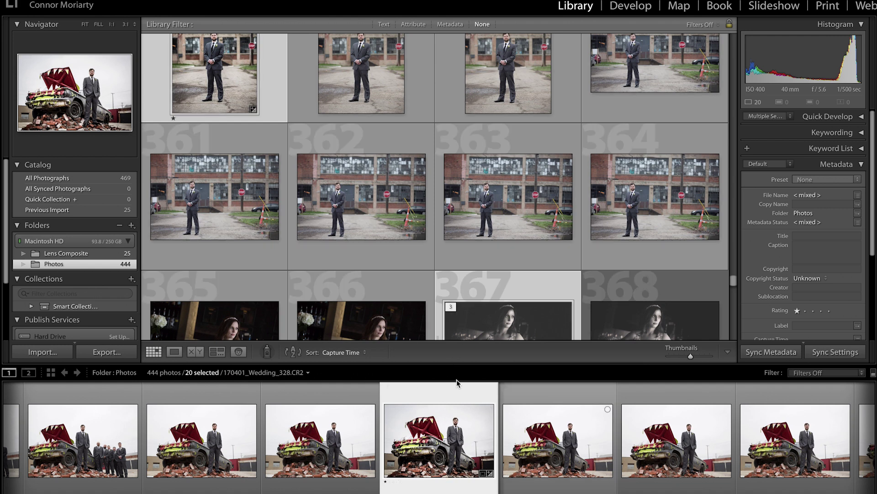
left_click_drag(453, 364, 447, 489)
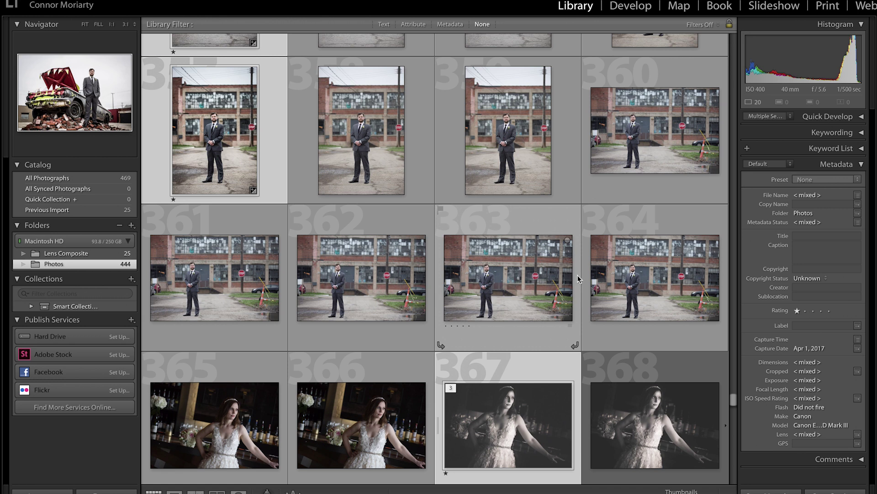
Open the black-and-white photo 389 of the couple by the window in Loupe view.
left_click_drag(735, 397, 728, 427)
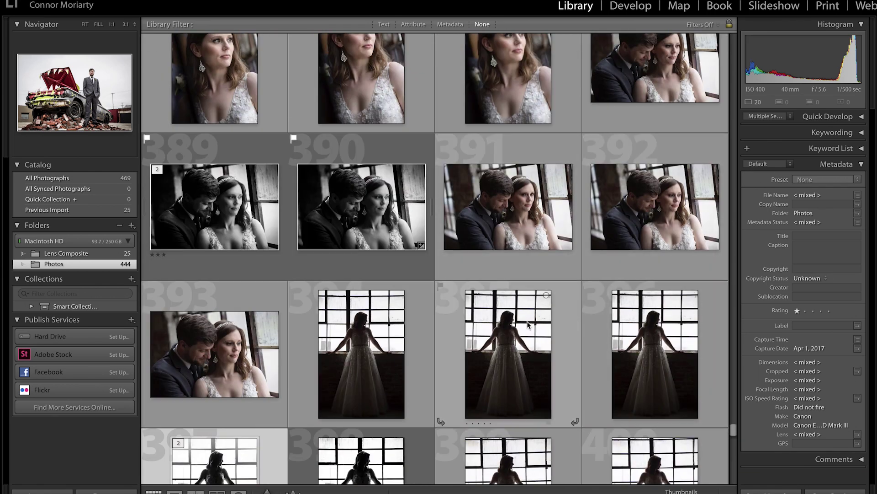
double_click(256, 227)
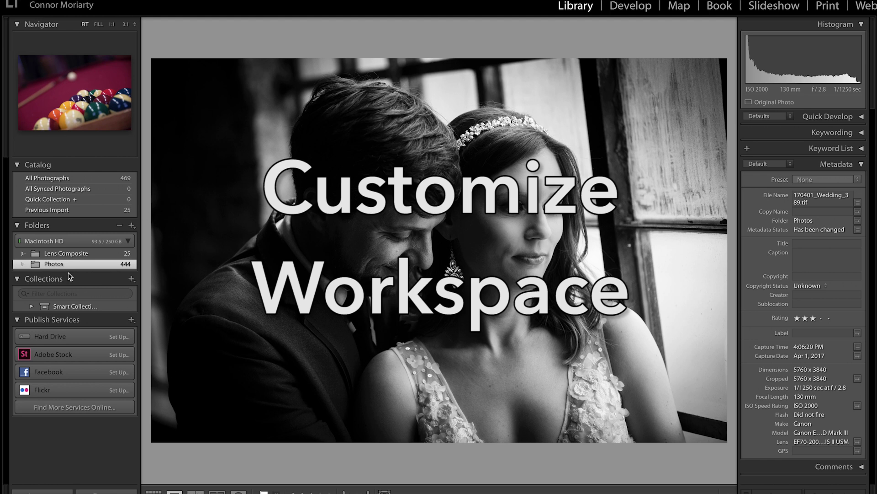
Widen the Navigator side panel slightly and hide both side panels to enlarge the photo.
mouse_move(141, 167)
left_mouse_down()
mouse_move(106, 165)
mouse_move(210, 166)
mouse_move(148, 166)
left_mouse_up()
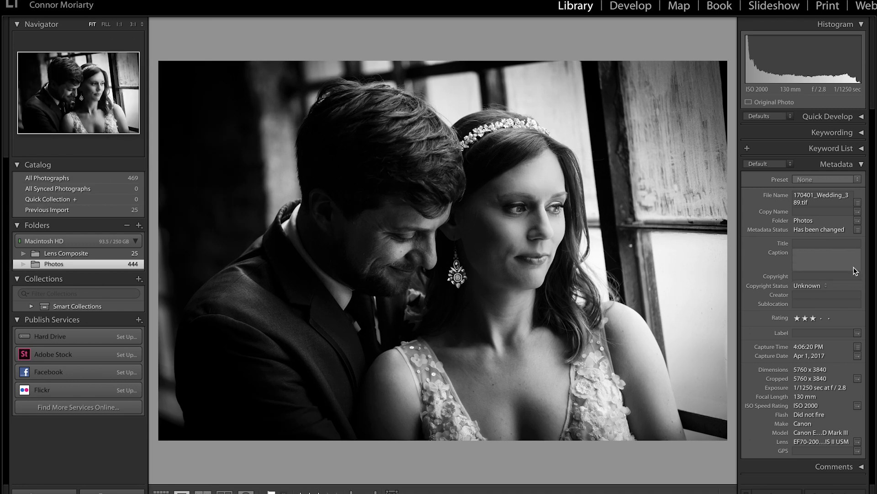
left_click(874, 255)
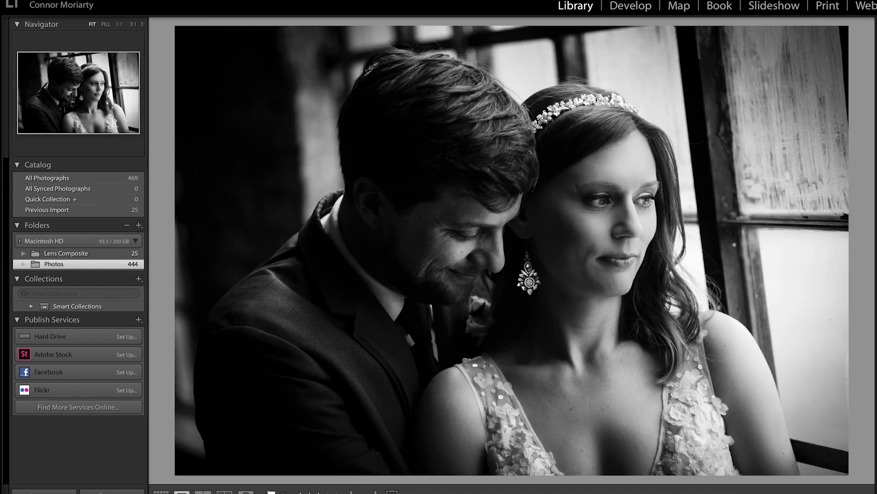
left_click(1, 265)
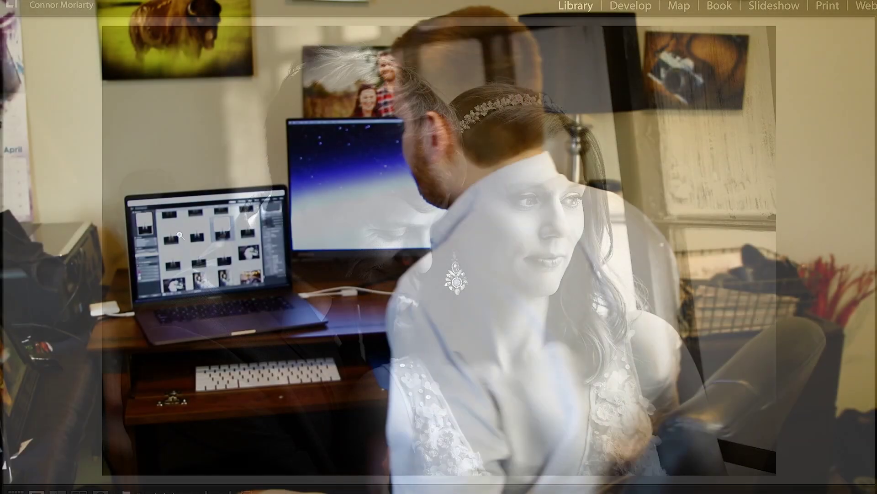